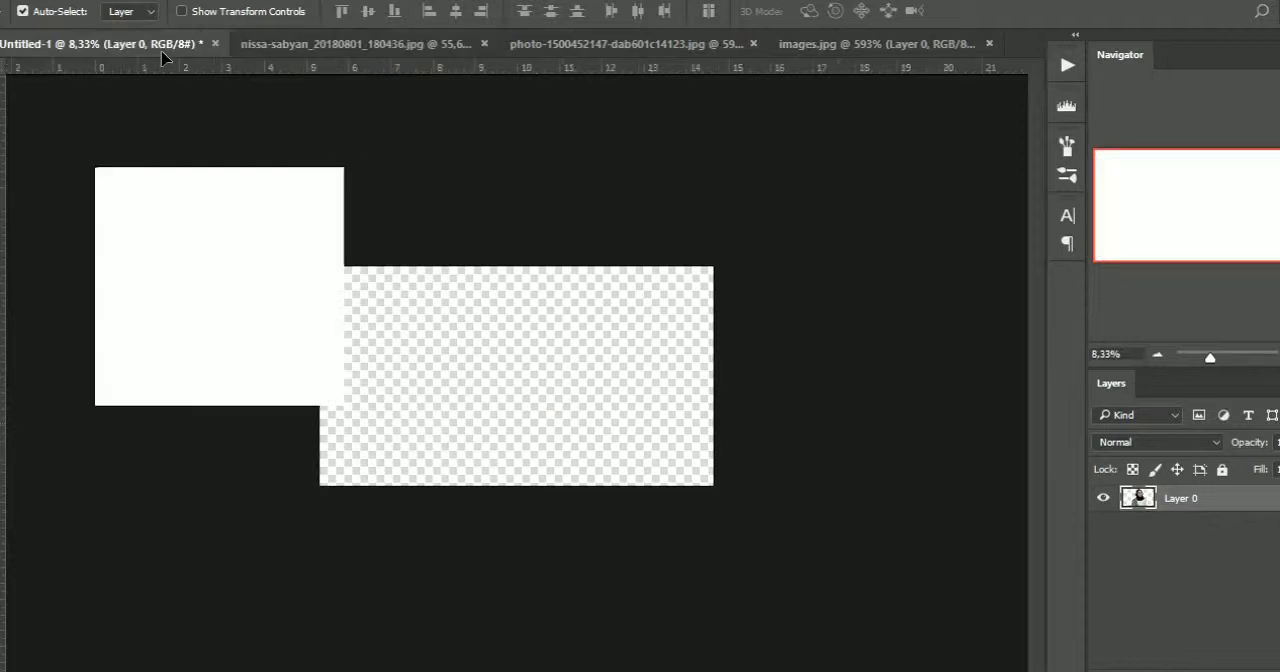
Resize the portrait cut-out to fit the canvas over the white background
drag(778, 537, 629, 434)
key(Return)
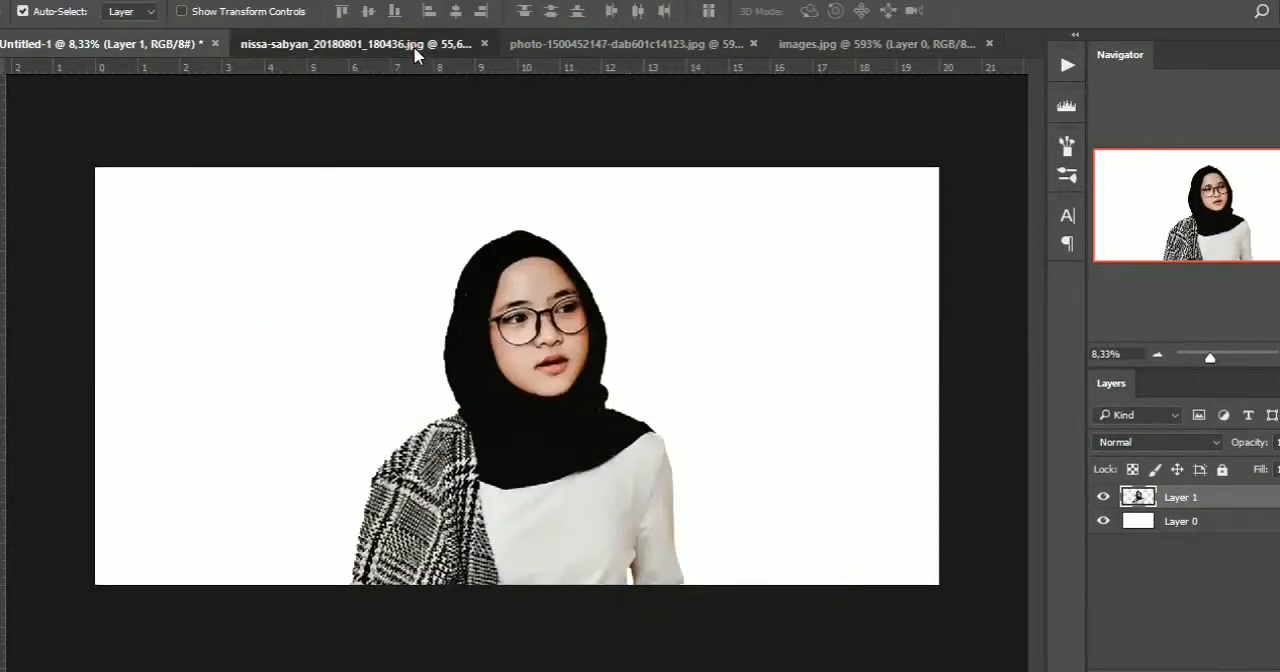
Close the portrait source document, duplicate the portrait layer and hide the original Layer 1
click(417, 44)
click(563, 44)
click(566, 272)
key(ctrl+j)
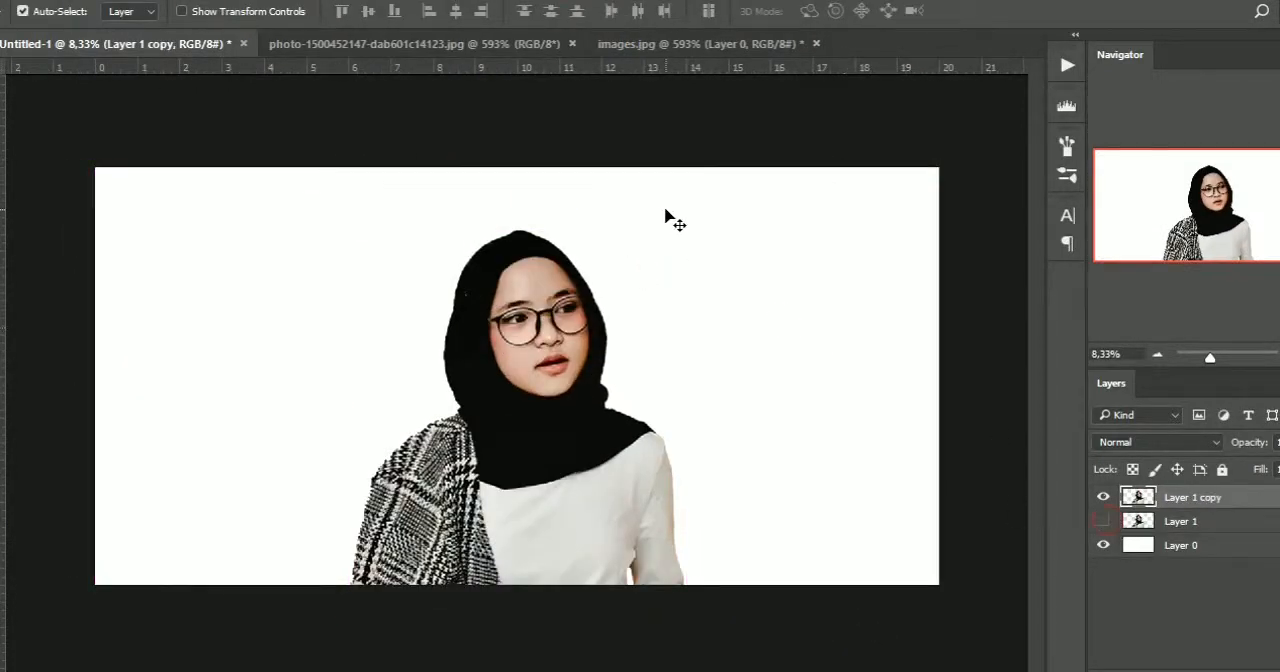
key(ctrl+Tab)
click(1228, 499)
key(ctrl+0)
drag(593, 353, 443, 323)
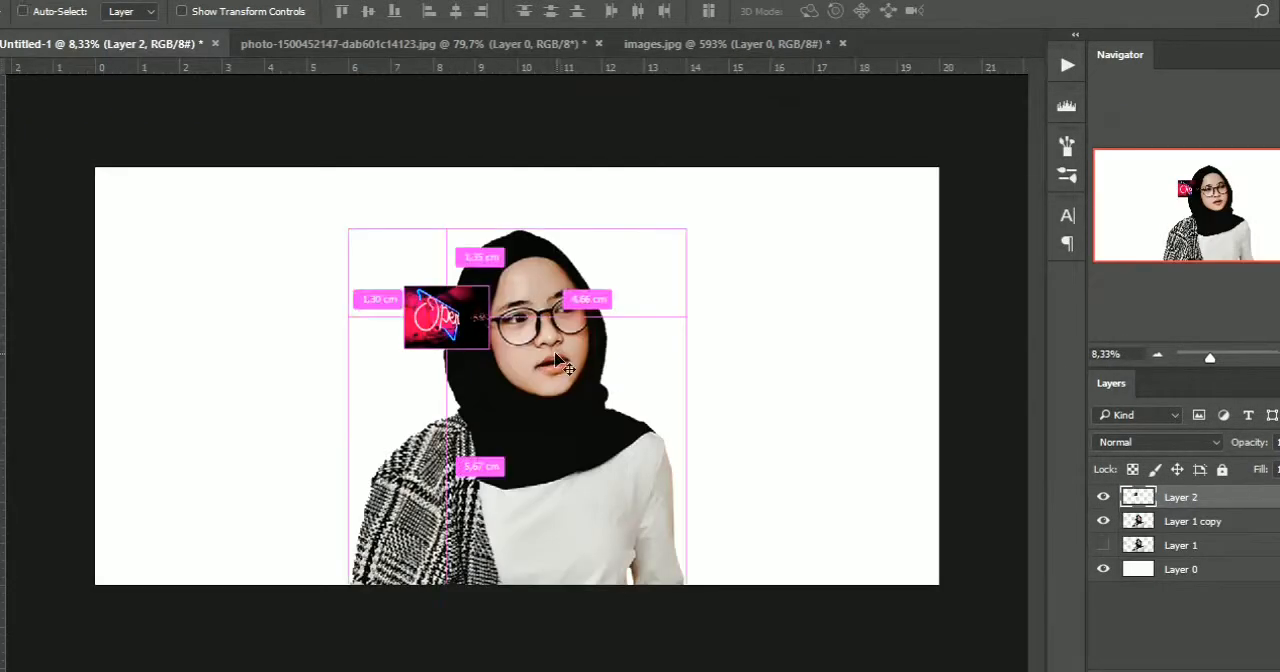
Scale the neon sign photo to about 1026% to cover the canvas and move it beneath Layer 1 copy
key(ctrl+t)
drag(500, 352, 985, 573)
drag(405, 284, 188, 184)
drag(365, 245, 233, 210)
drag(846, 112, 950, 36)
drag(787, 177, 791, 194)
key(Return)
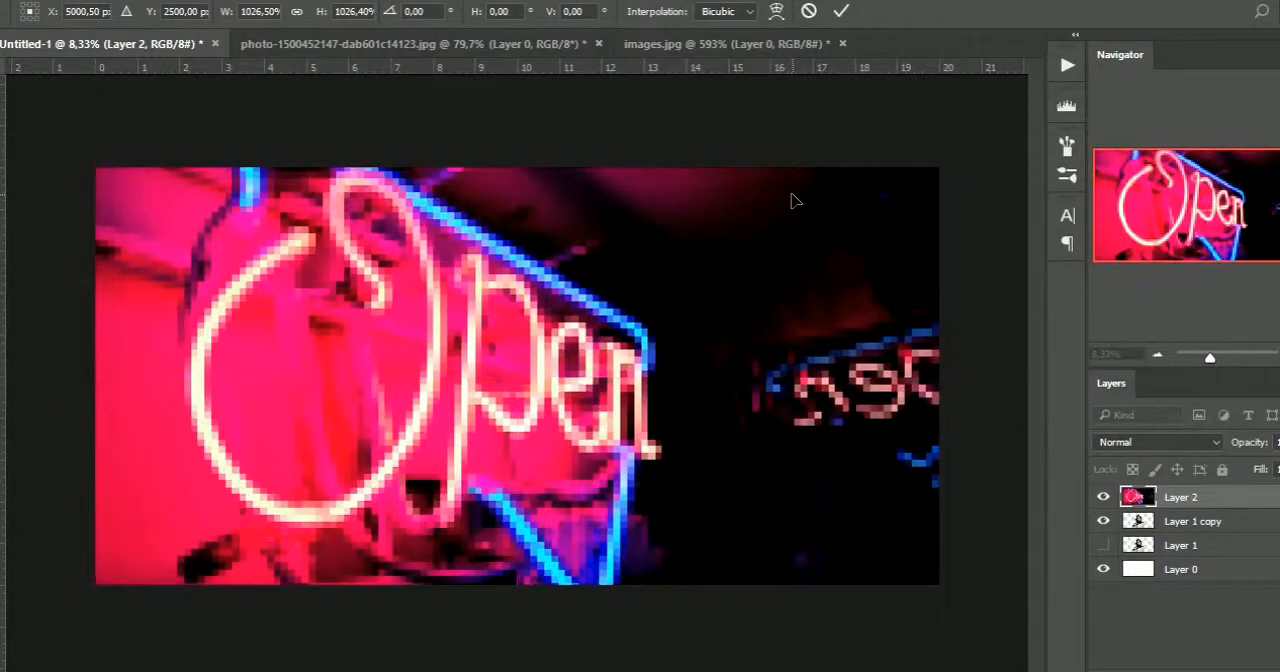
drag(1203, 503, 1200, 523)
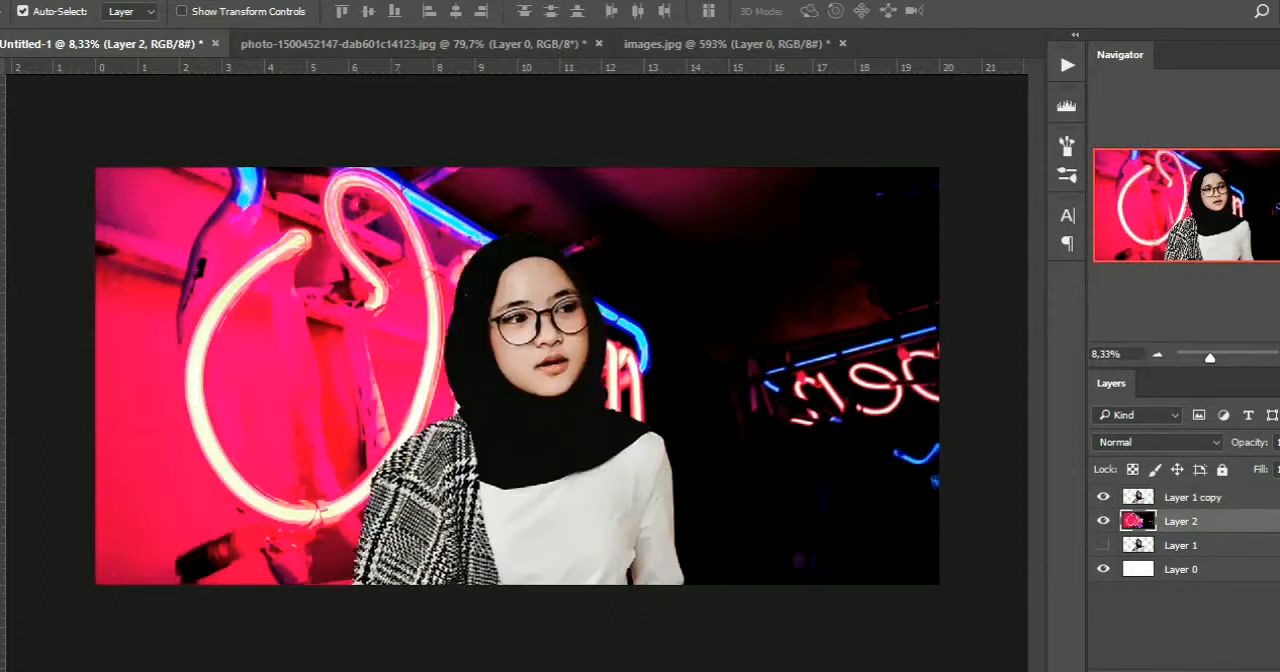
Apply a Gaussian Blur with a 9.0 pixel radius to the neon background layer
click(280, 0)
mouse_move(247, 0)
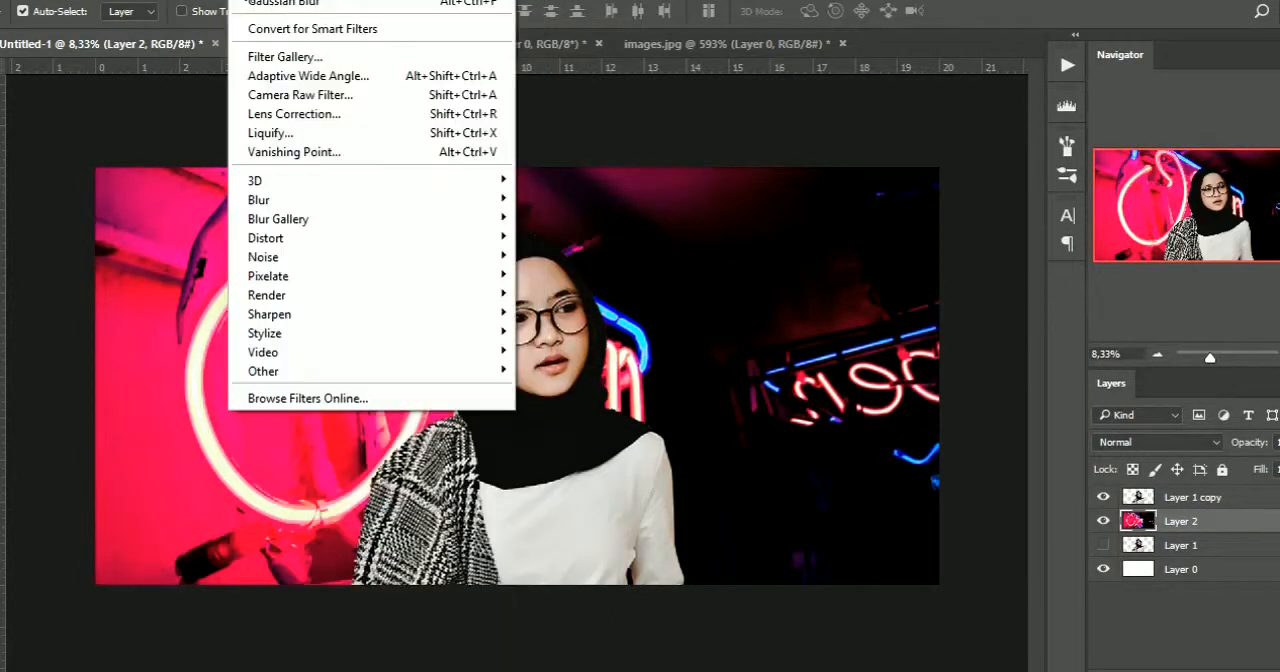
mouse_move(401, 215)
click(560, 276)
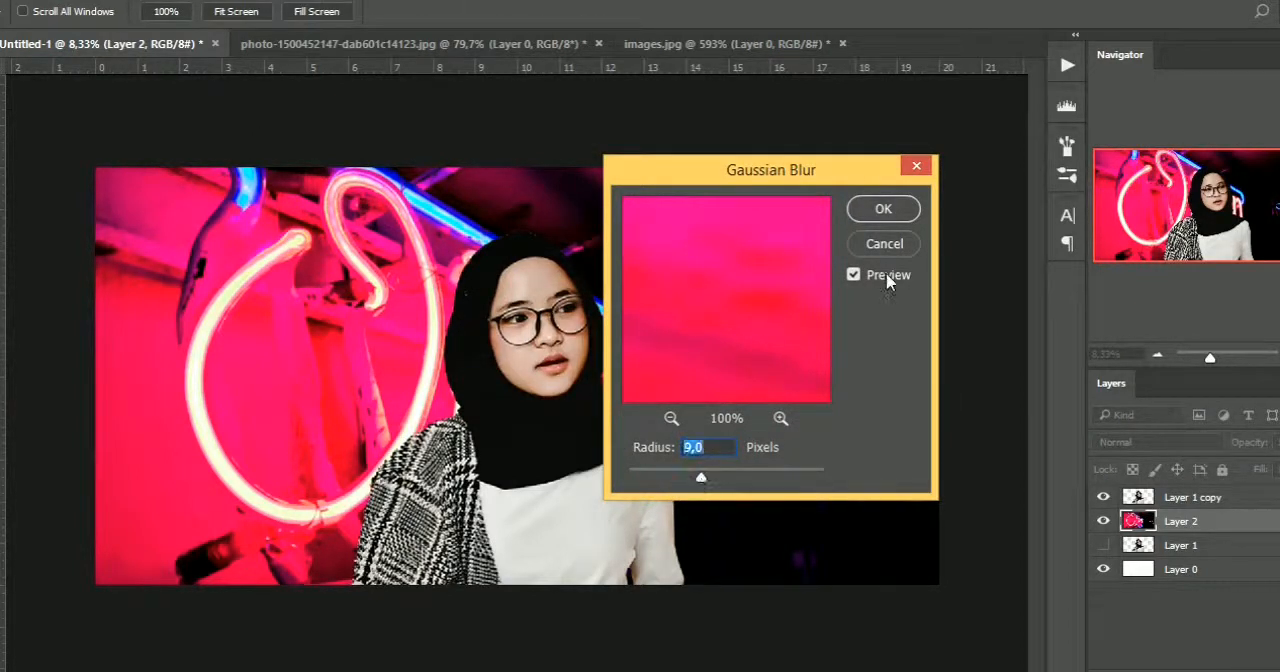
click(884, 210)
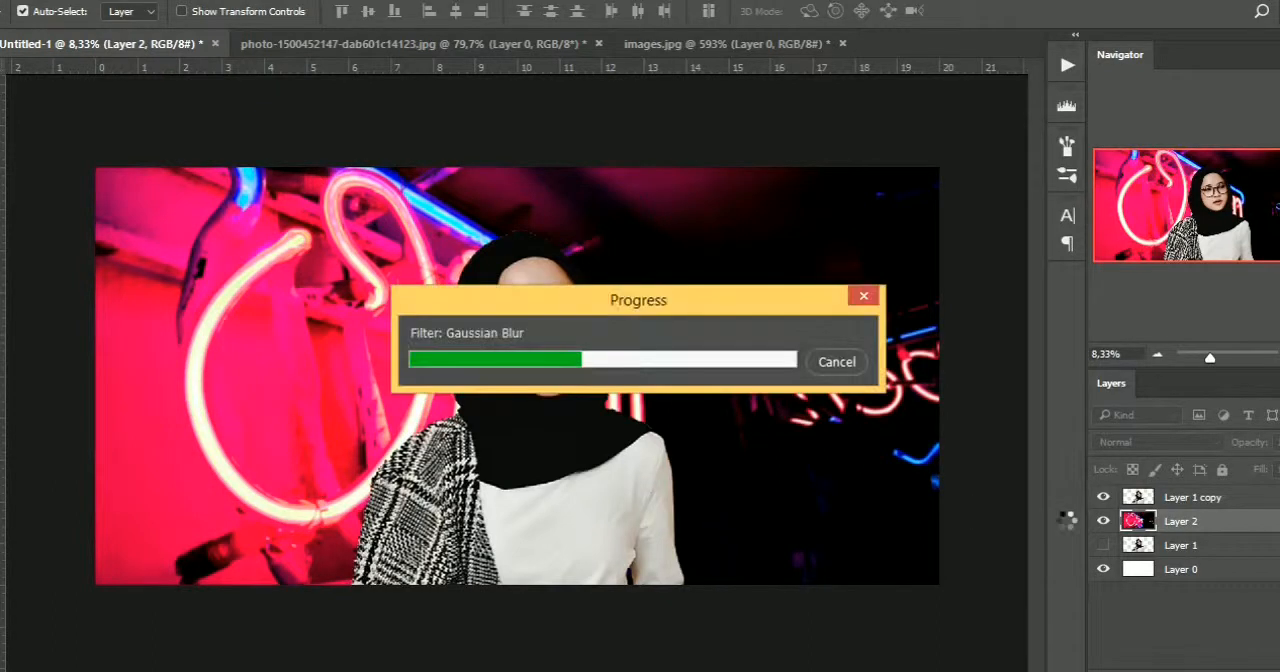
Add an empty layer directly above Layer 1 copy
click(1170, 500)
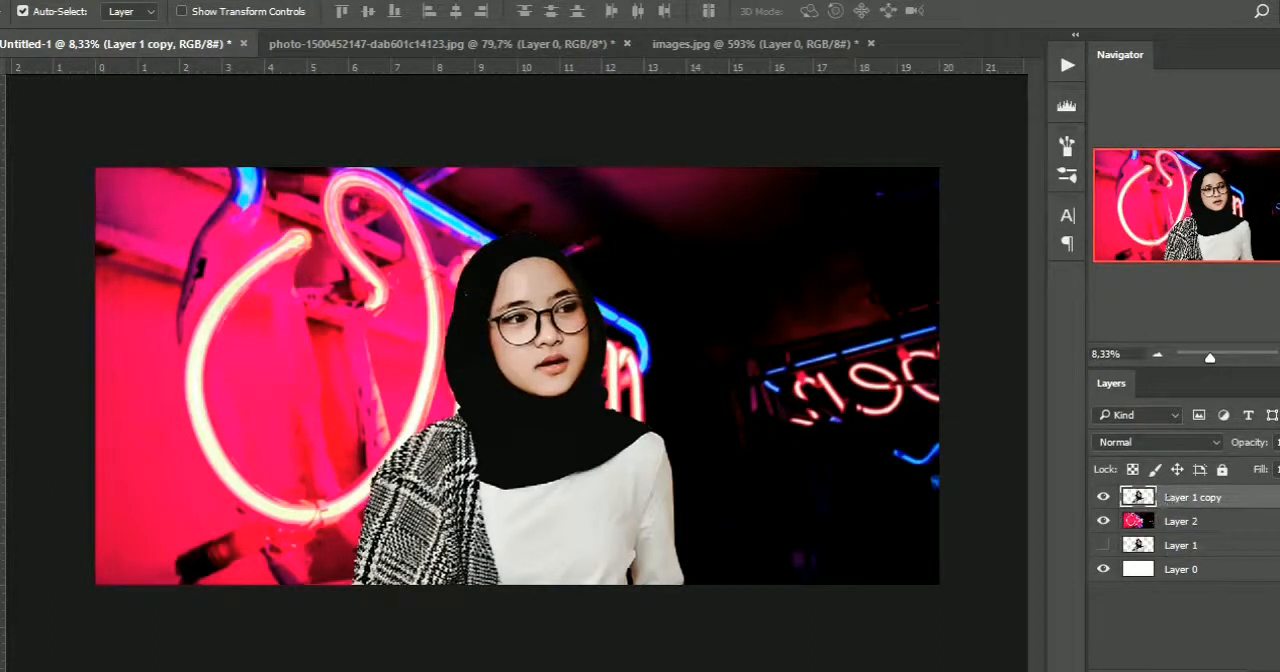
key(ctrl+alt+shift+n)
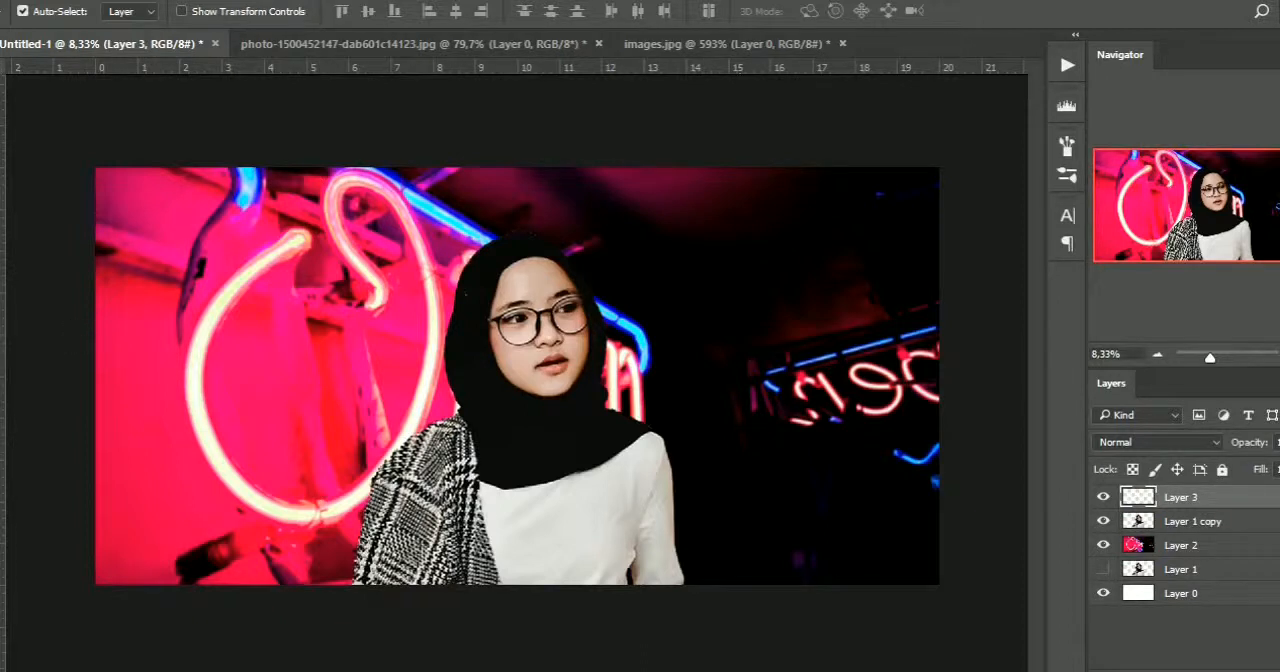
click(1245, 522)
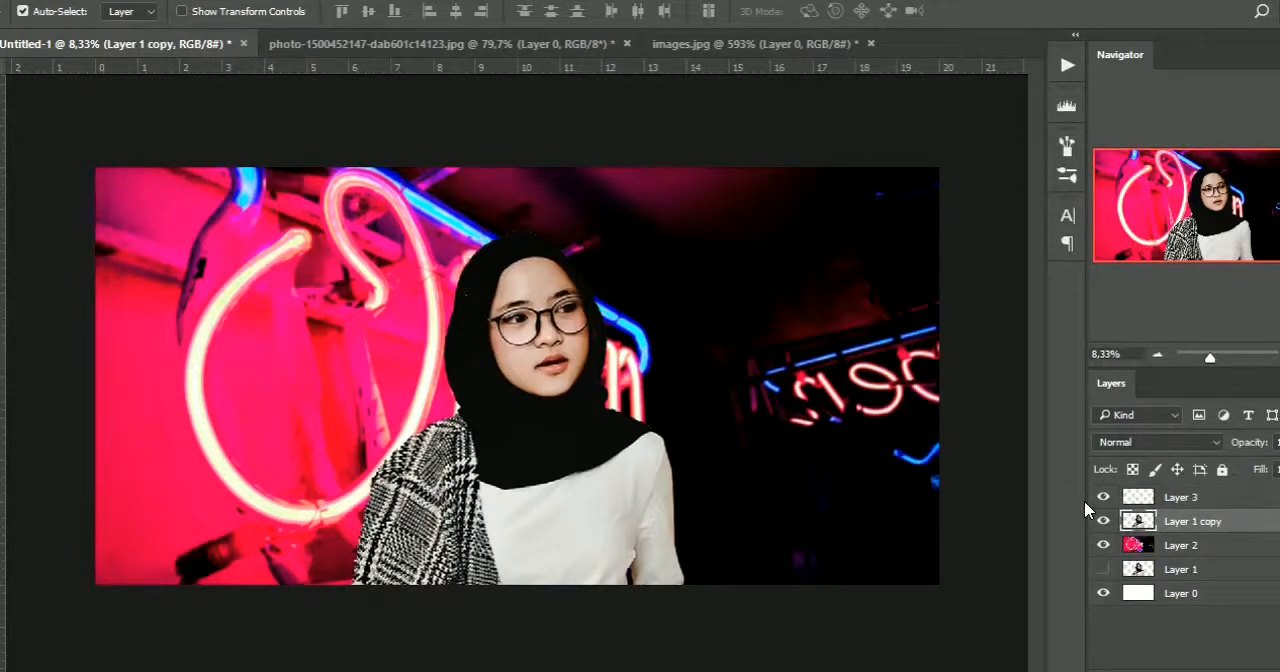
Add a Brightness/Contrast adjustment layer at the top of the stack with contrast 36 and slightly reduced brightness
click(1199, 650)
click(1190, 671)
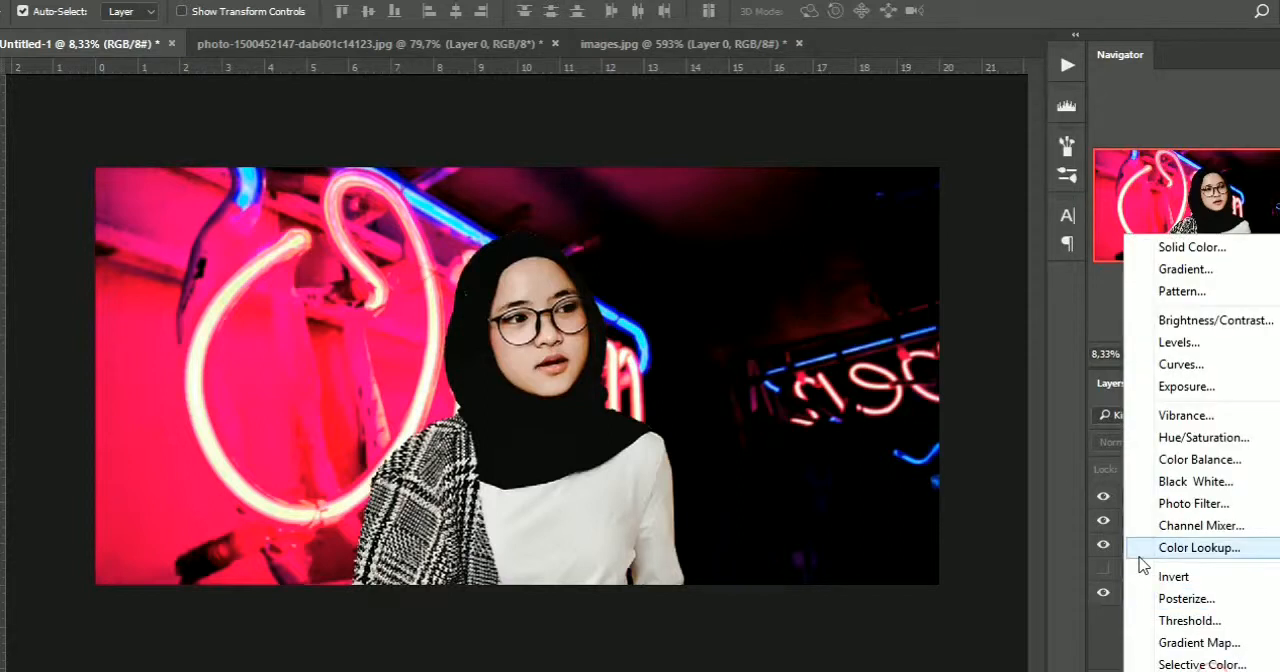
click(1240, 330)
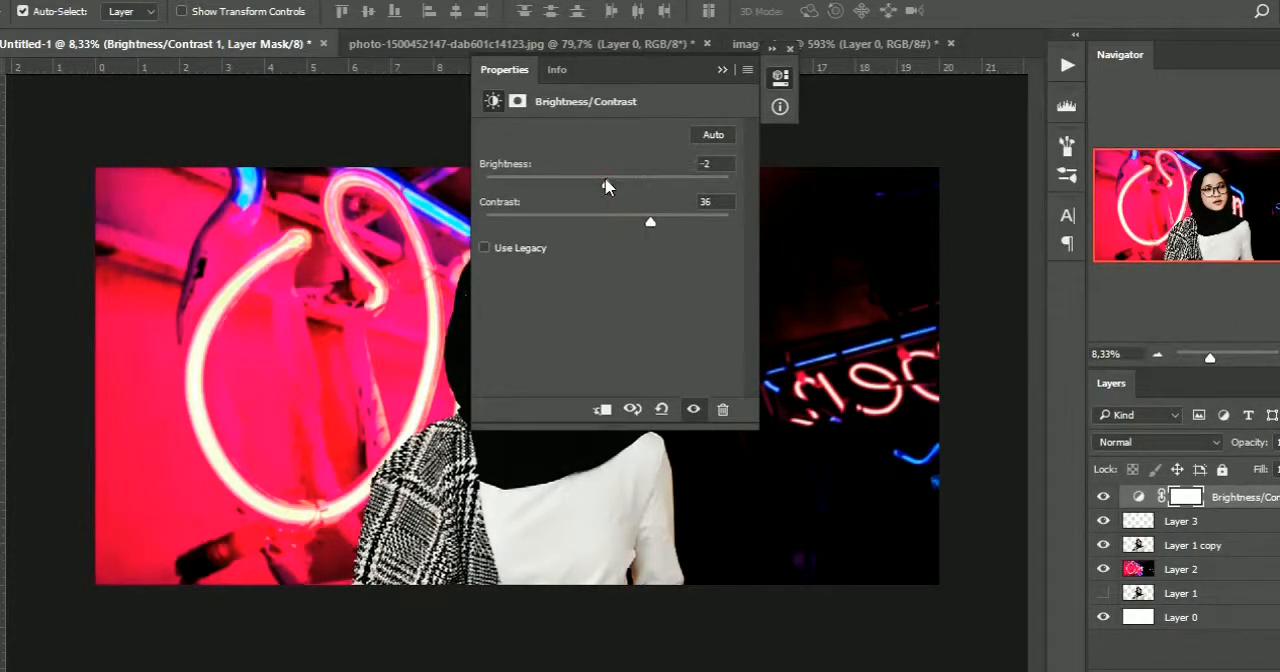
drag(605, 186, 596, 187)
click(722, 69)
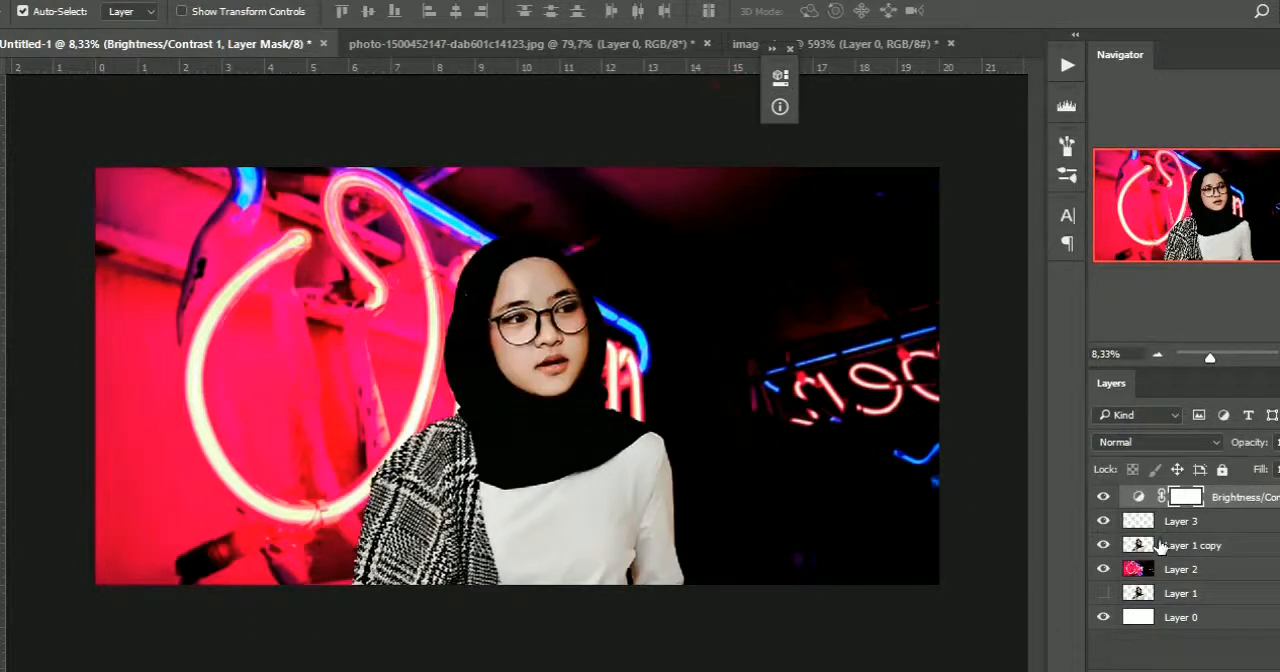
Adjust the Levels of Layer 1 copy, setting the shadow input to 21 and the midtones to 1.05
click(1160, 545)
key(ctrl+l)
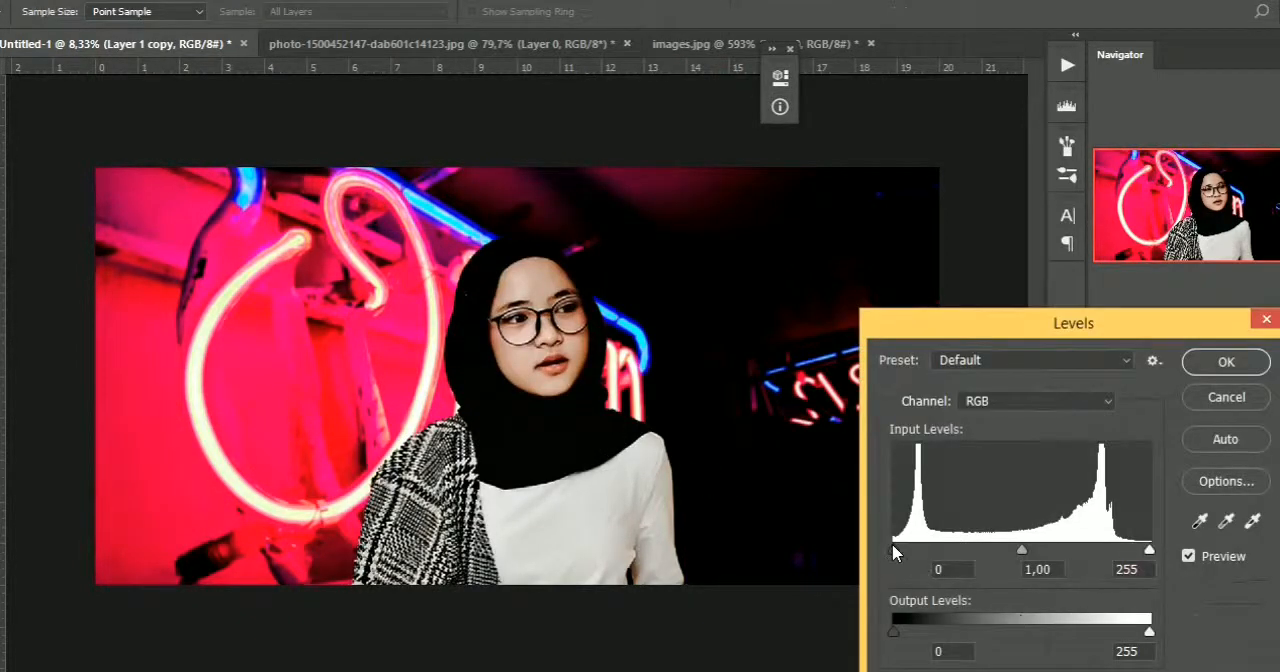
drag(895, 551, 915, 551)
drag(1040, 557, 1035, 557)
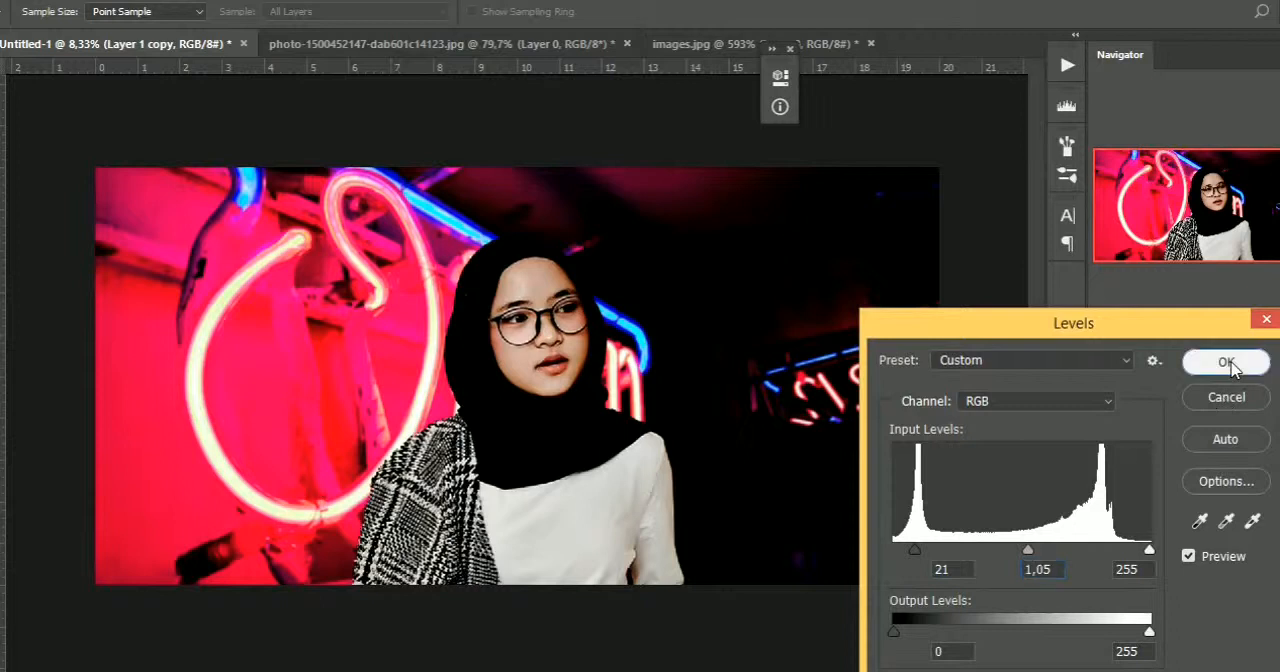
click(1226, 362)
Set up a Foreground to Background gradient for Layer 3 with its start stop in neon pink sampled from the background
click(1180, 521)
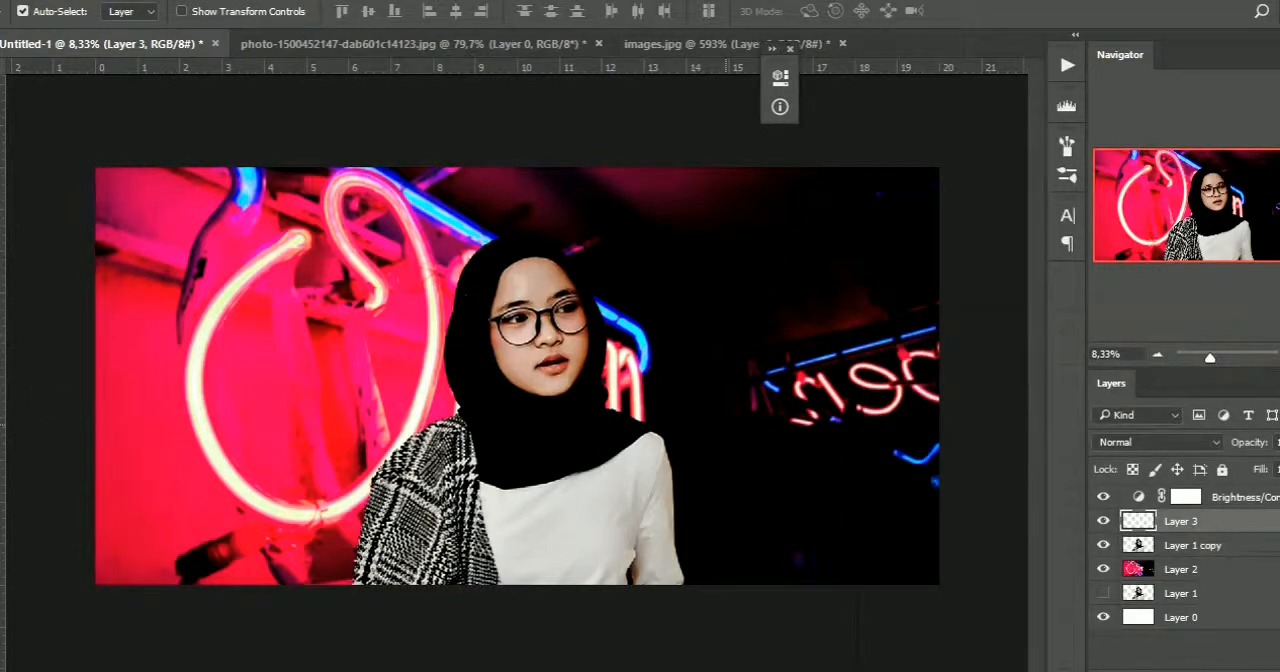
right_click(0, 360)
click(73, 361)
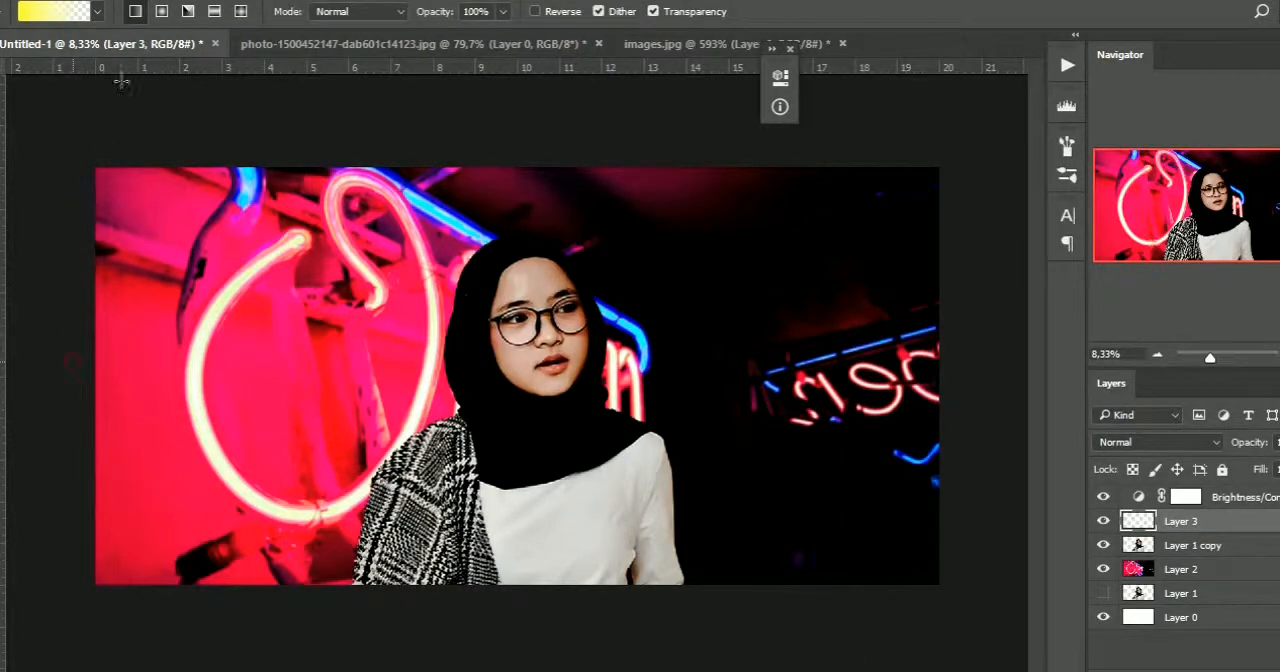
click(56, 18)
click(676, 227)
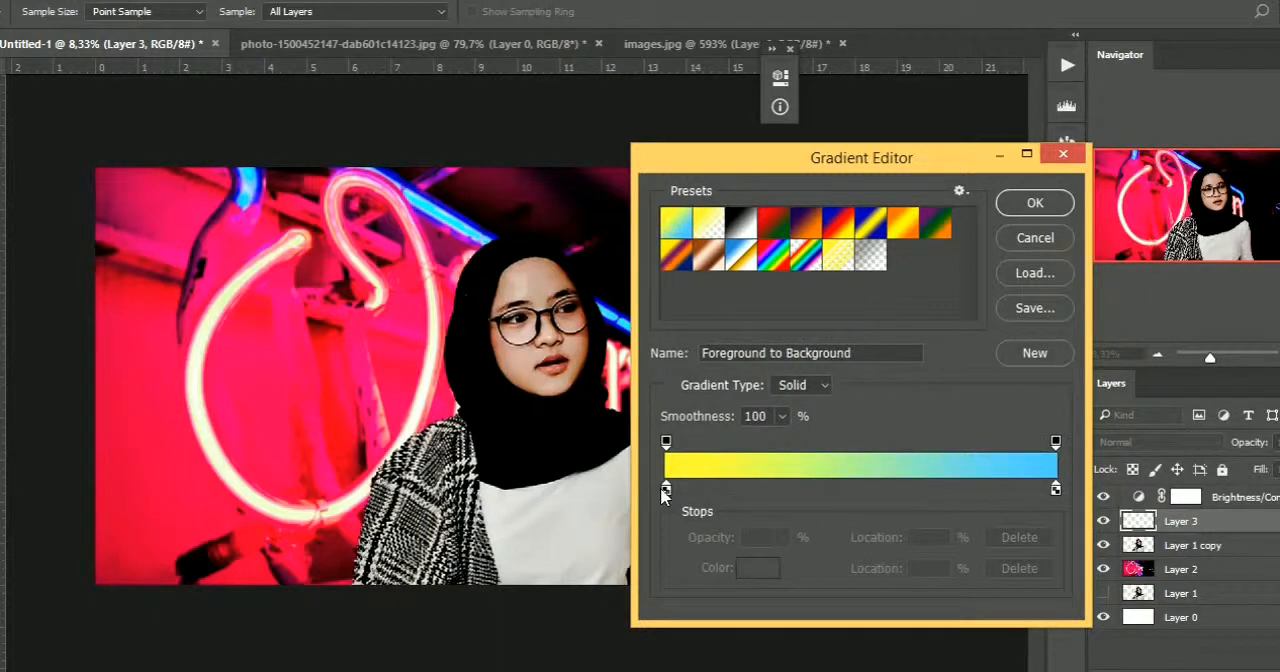
click(665, 490)
click(757, 568)
click(232, 398)
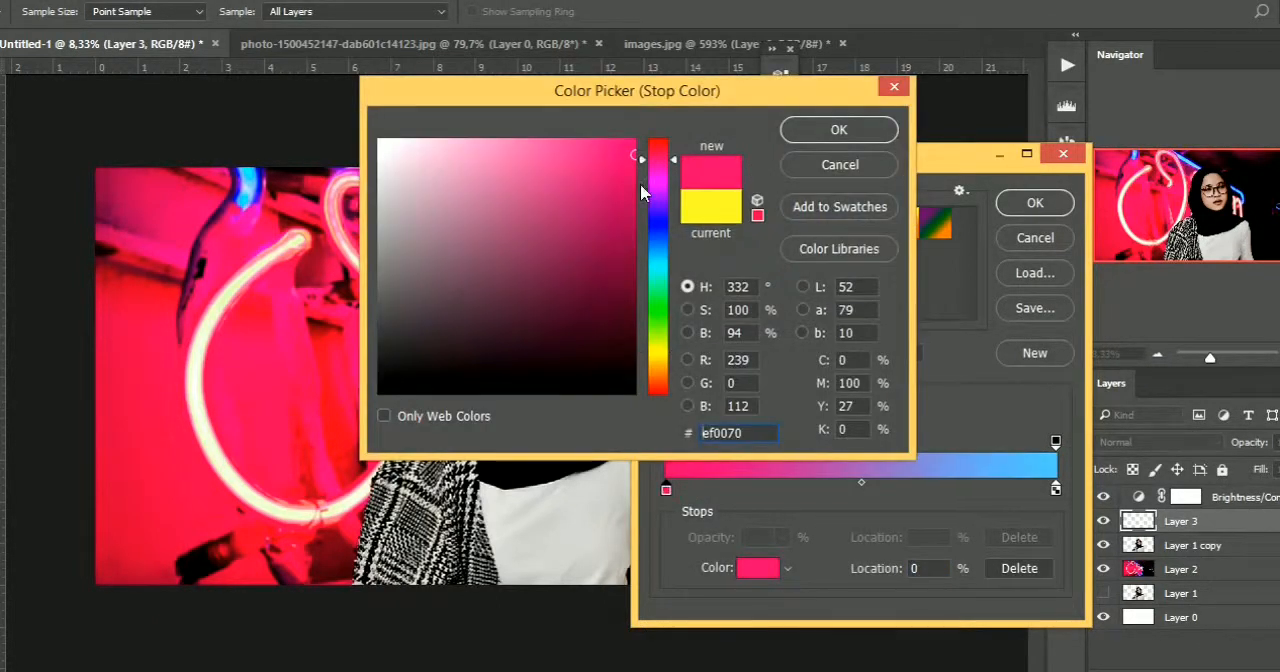
click(825, 130)
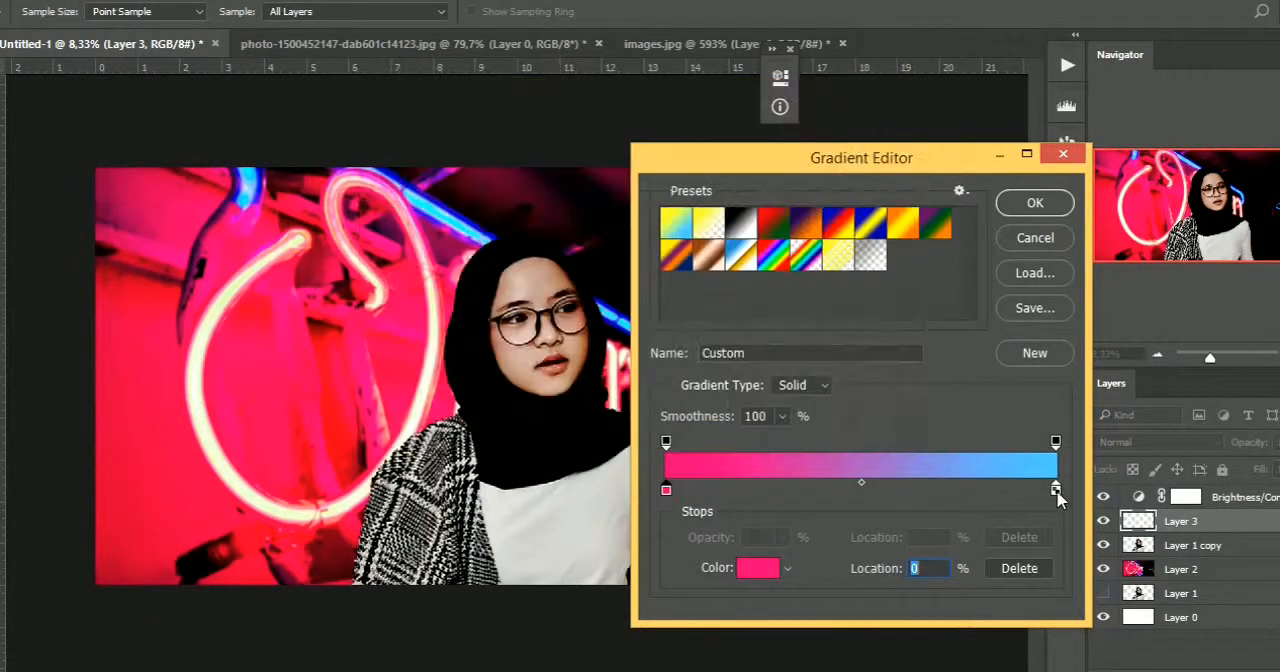
Set the gradient's end stop to the neon tube's bright blue and draw the gradient horizontally across Layer 3
click(771, 570)
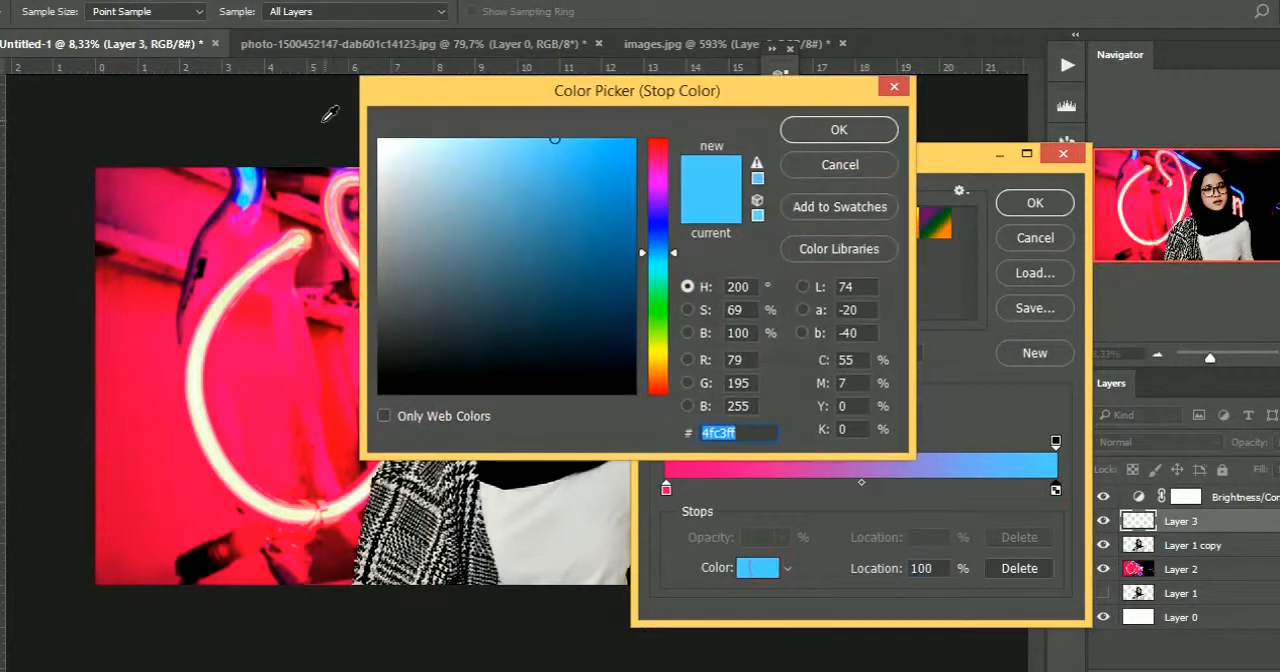
click(251, 166)
click(872, 136)
click(1055, 205)
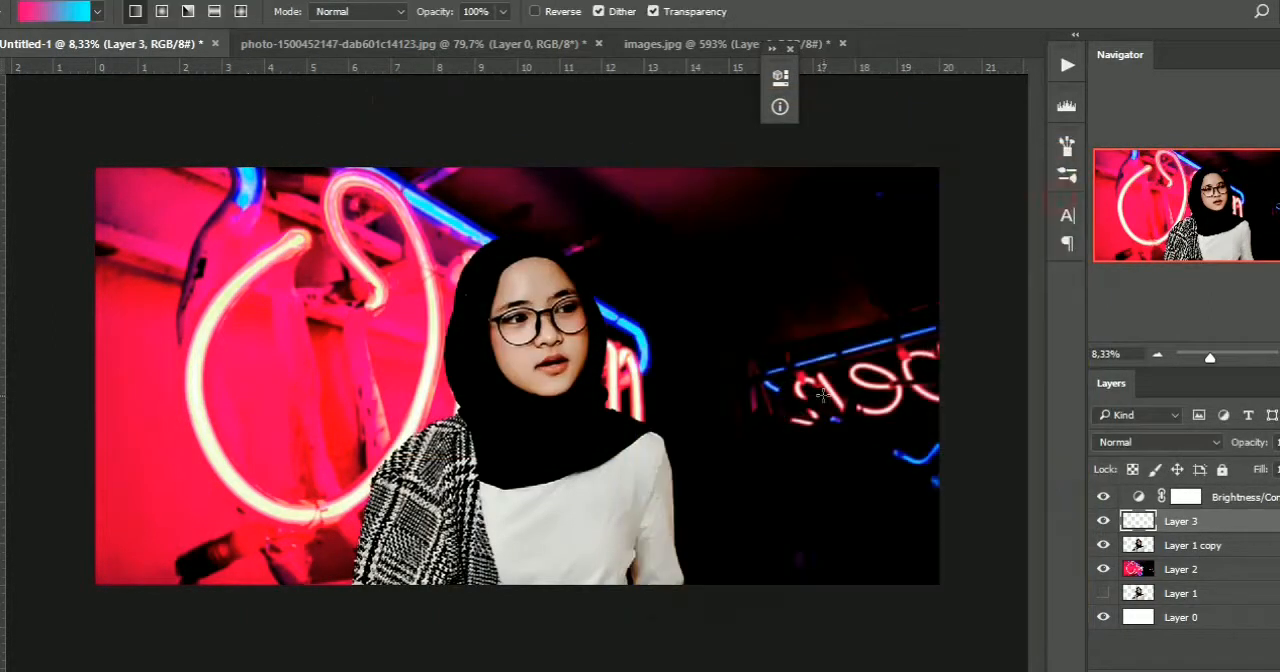
drag(470, 375, 770, 375)
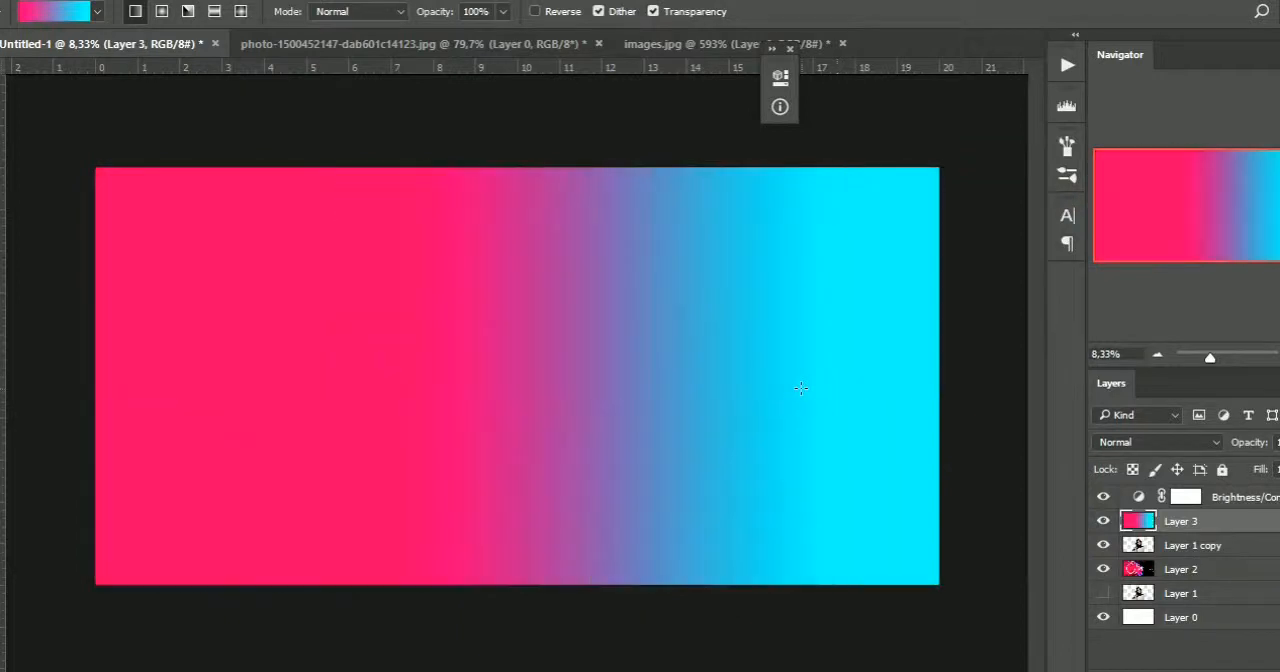
Try the Hue blend mode on the gradient layer, settle on Overlay, and lower the layer's opacity
key(v)
click(1132, 451)
click(1127, 388)
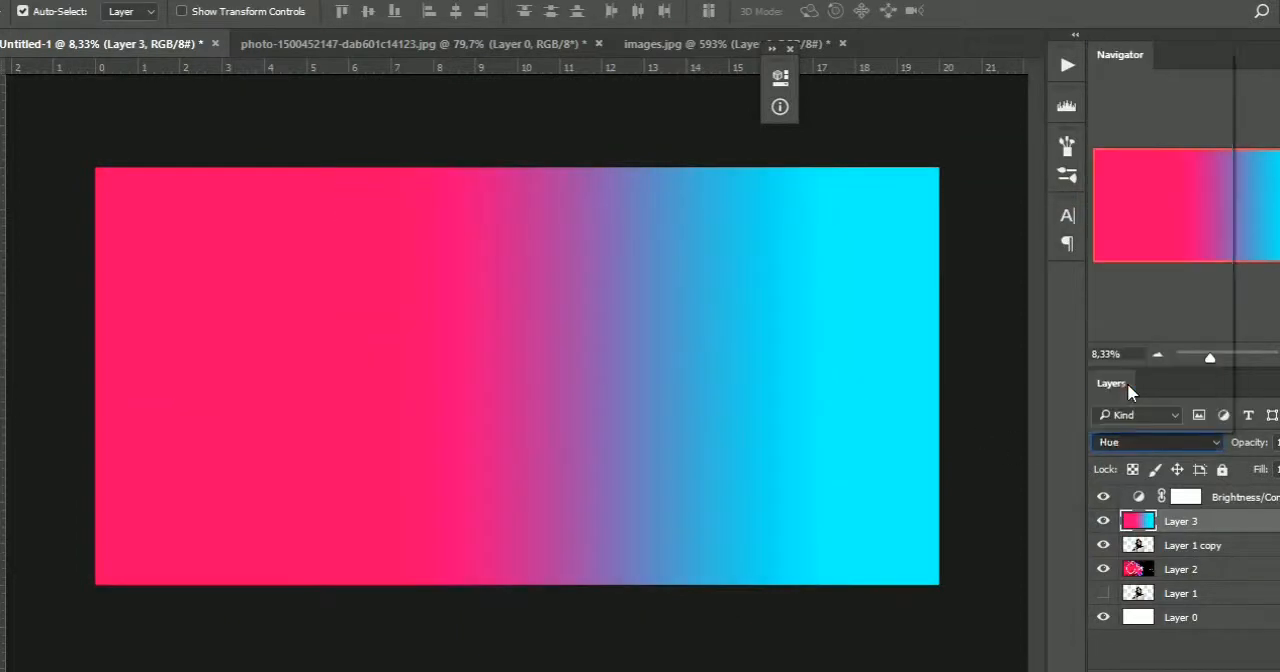
click(1114, 437)
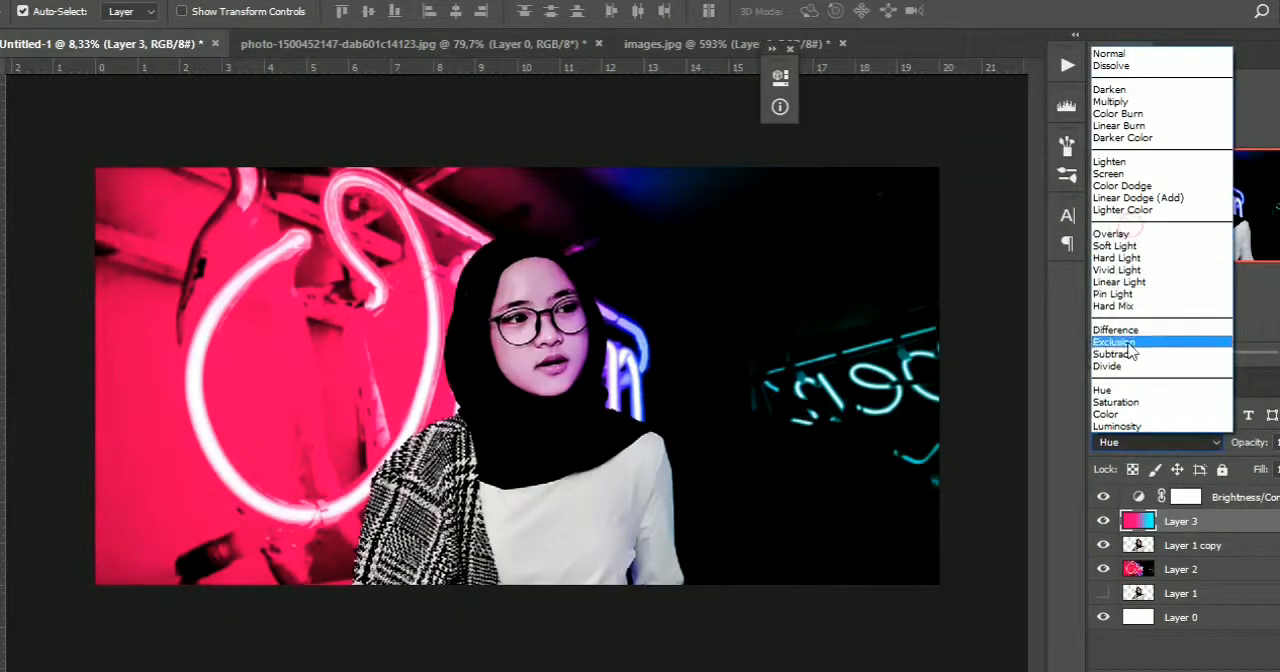
click(1112, 234)
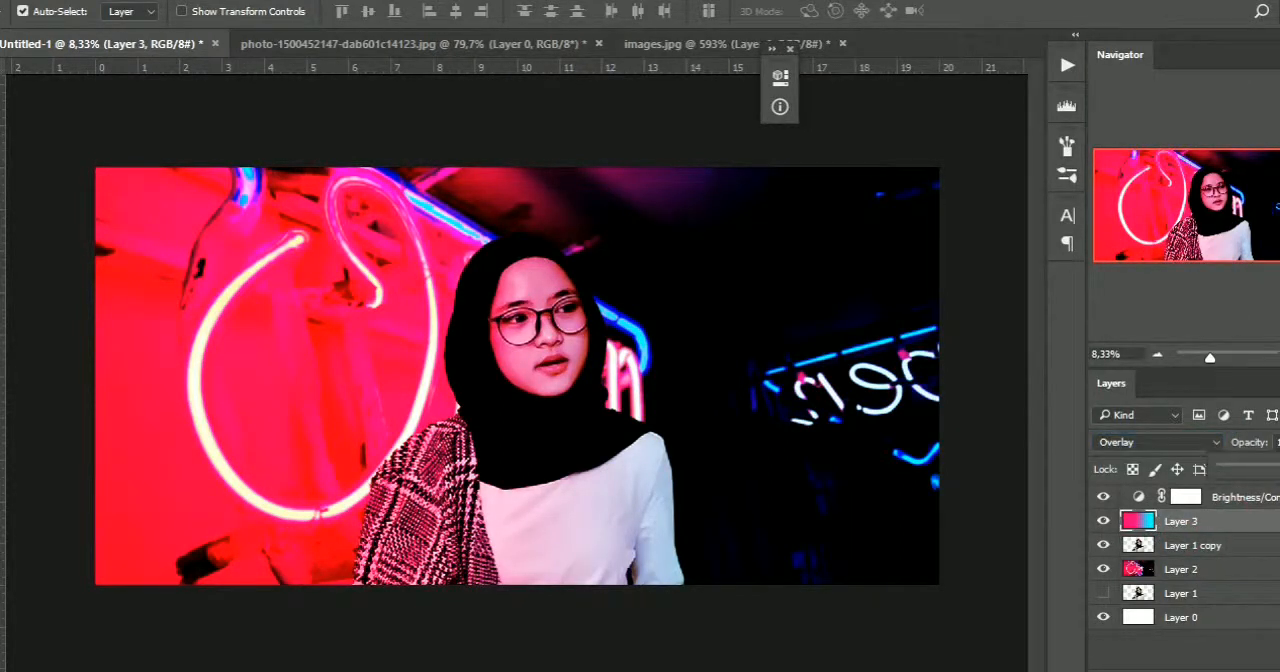
drag(1279, 467, 1274, 467)
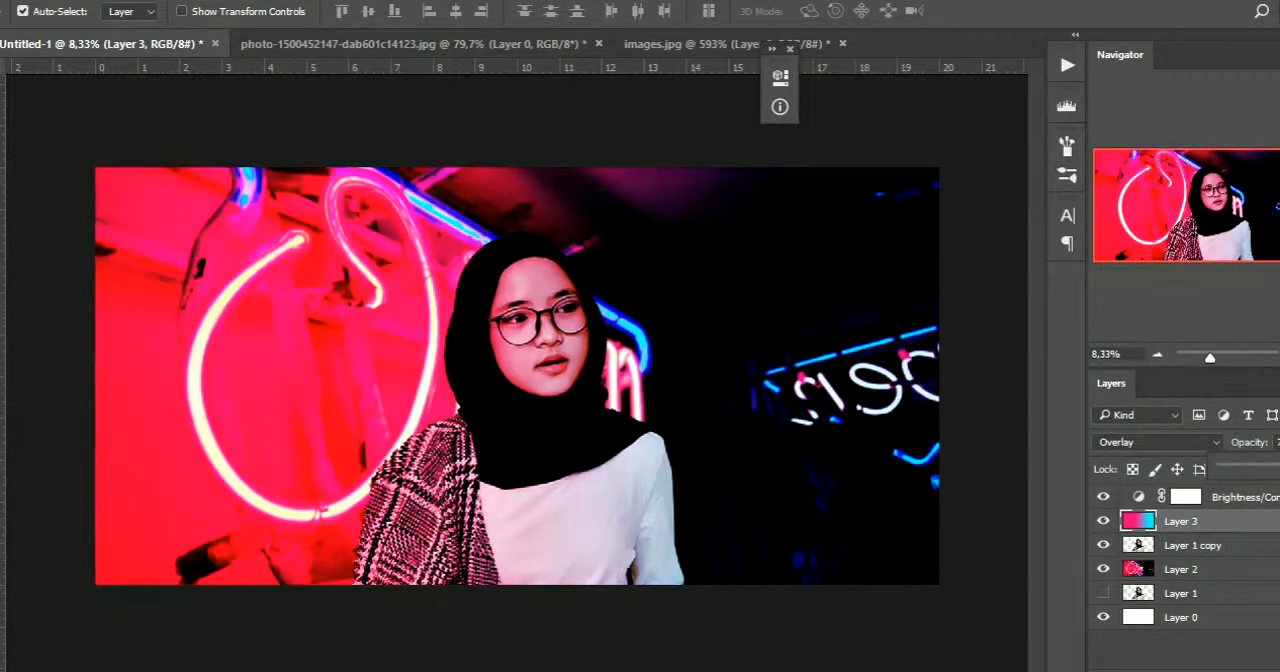
Deselect the layers and close the neon sign source photo
click(1205, 551)
click(1186, 658)
click(555, 43)
click(643, 271)
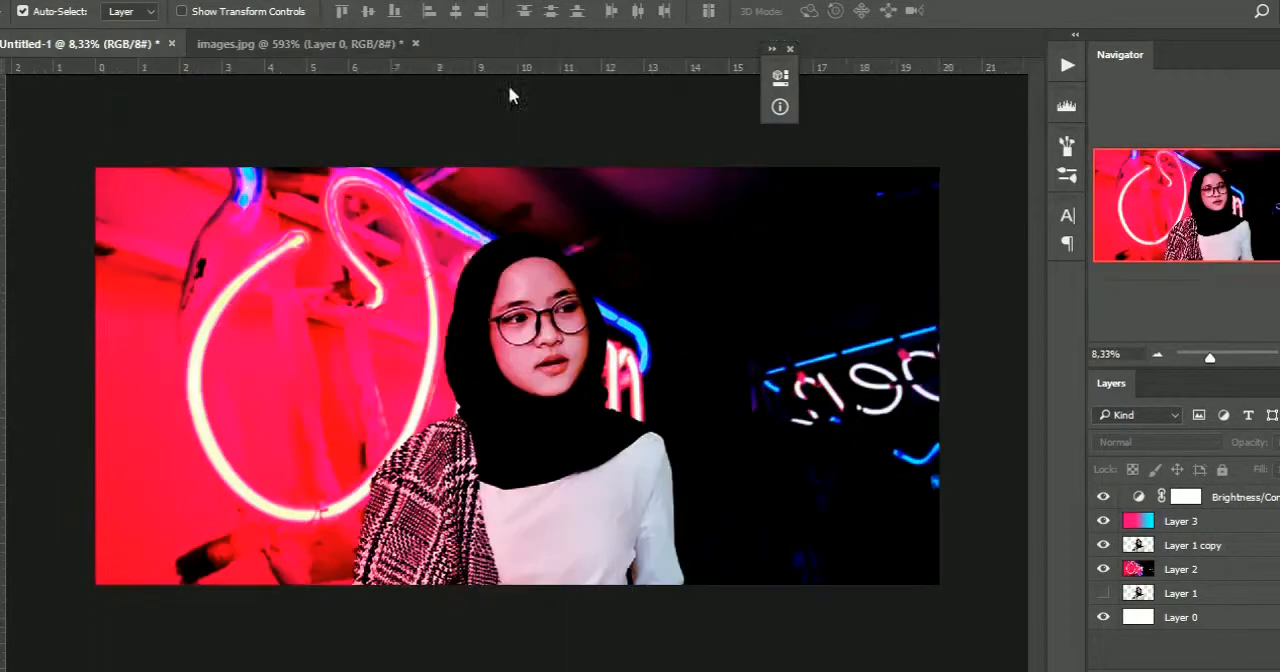
Bring the glowing ring image from images.jpg into the Untitled-1 composition
click(360, 44)
scroll(777, 362, down, 3)
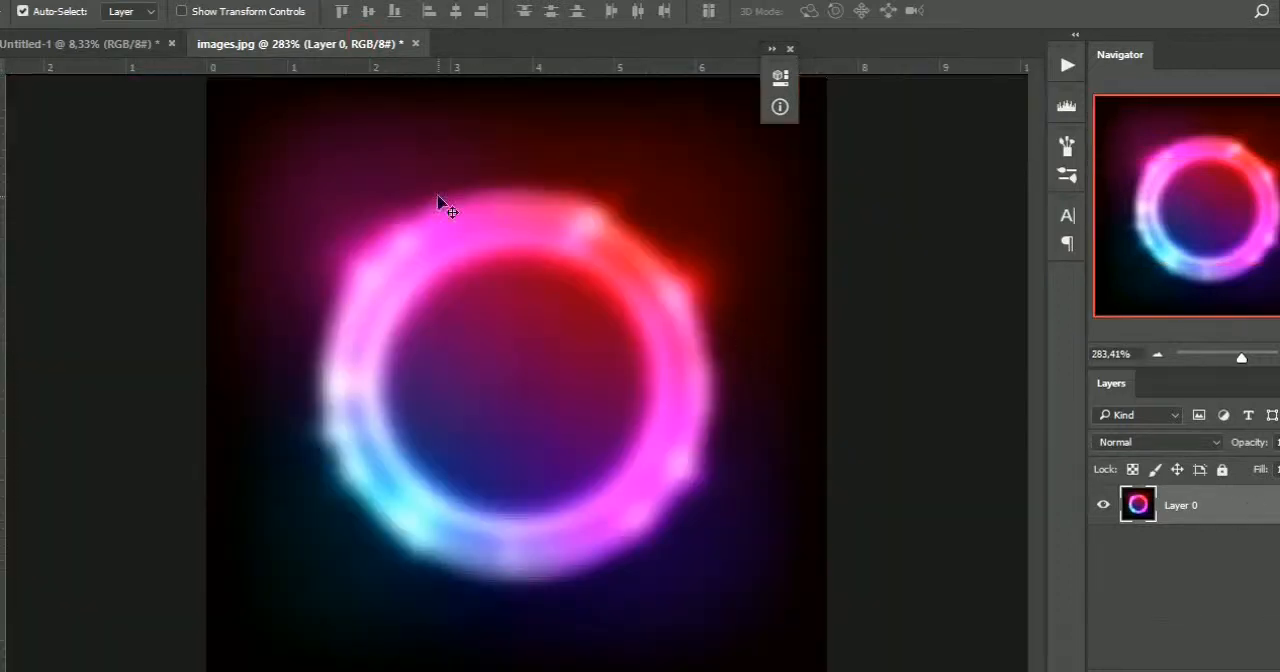
drag(427, 232, 614, 200)
Resize the ring image over the portrait's face and move its layer beneath the gradient layer
key(ctrl+t)
drag(829, 343, 684, 252)
click(841, 11)
drag(1188, 500, 1183, 558)
Compare Overlay and the neighbouring lightening blend modes on the ring layer, settling on Lighter Color
click(1158, 446)
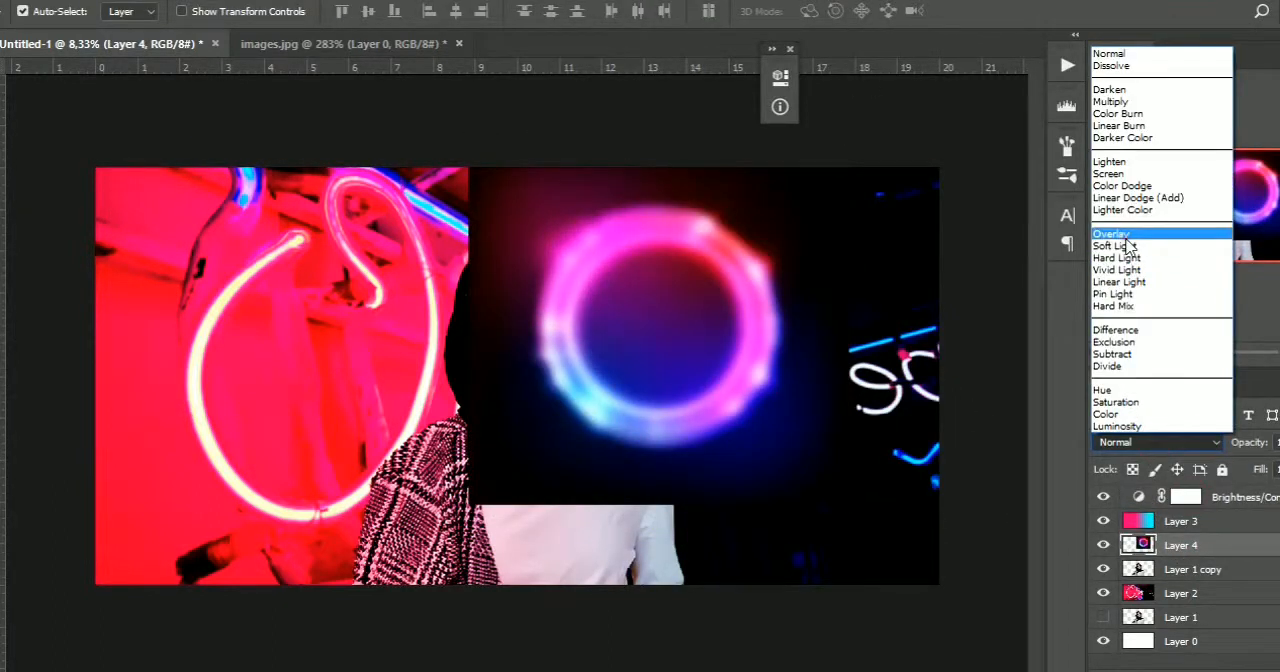
click(1110, 236)
key(Up)
key(Up)
key(Up)
key(Down)
key(Down)
key(Down)
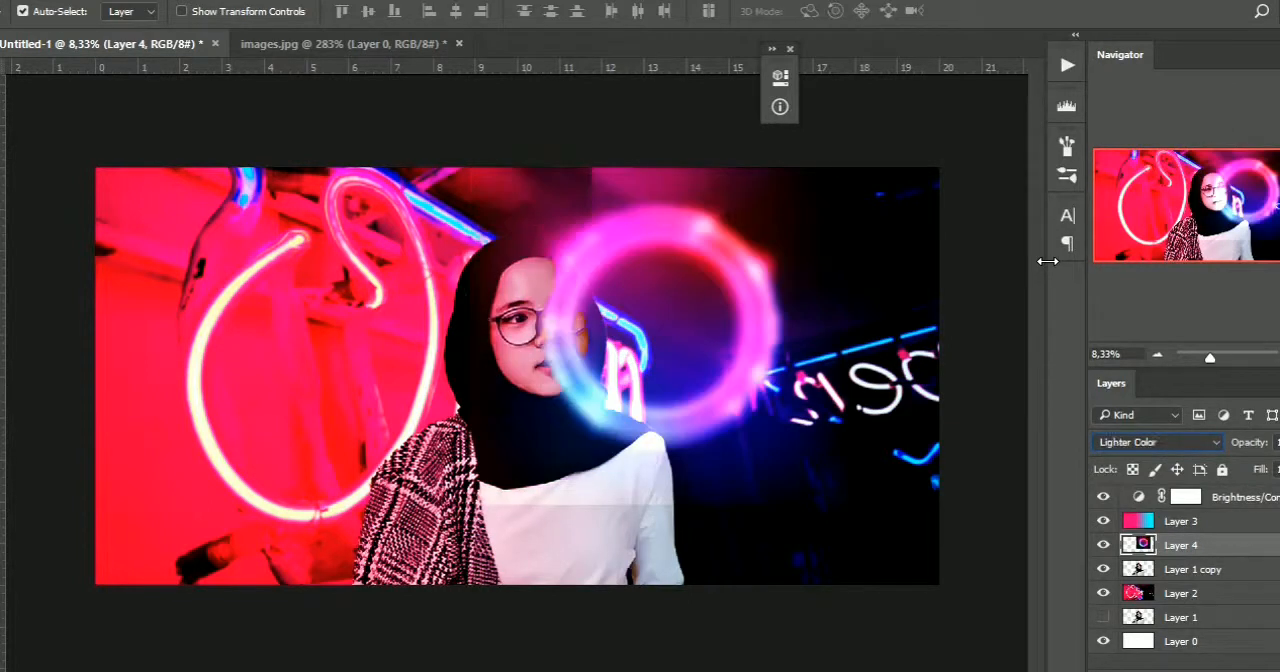
key(Up)
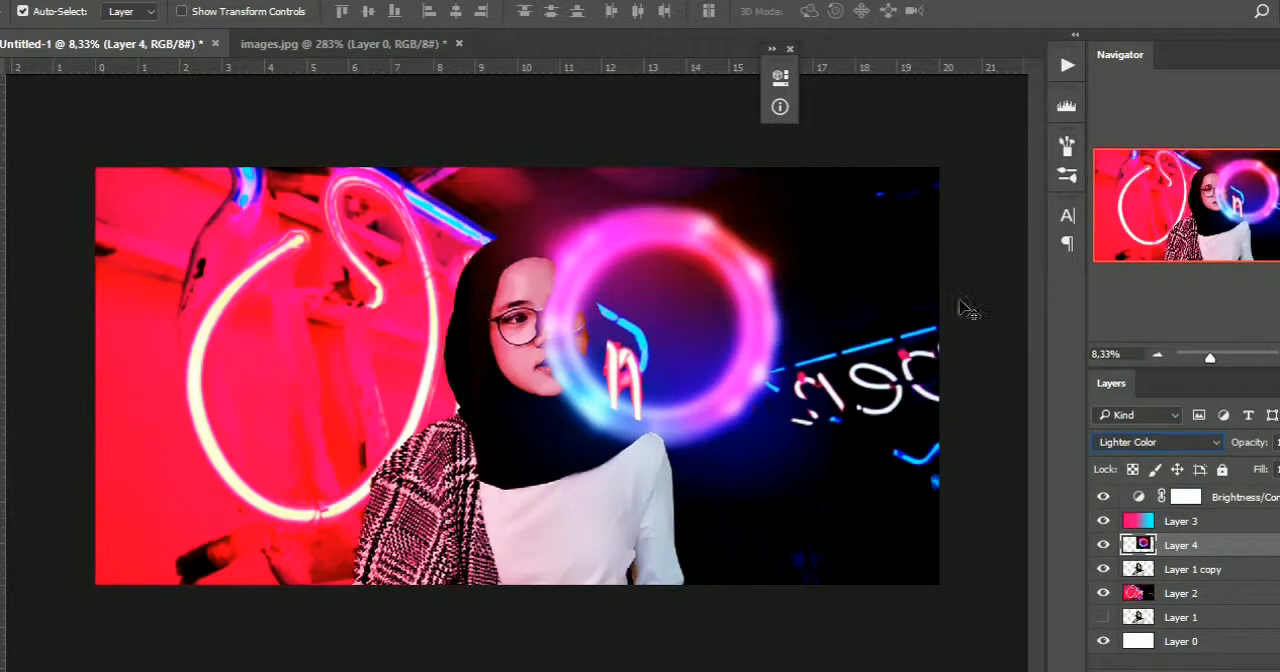
click(1180, 521)
key(ctrl+t)
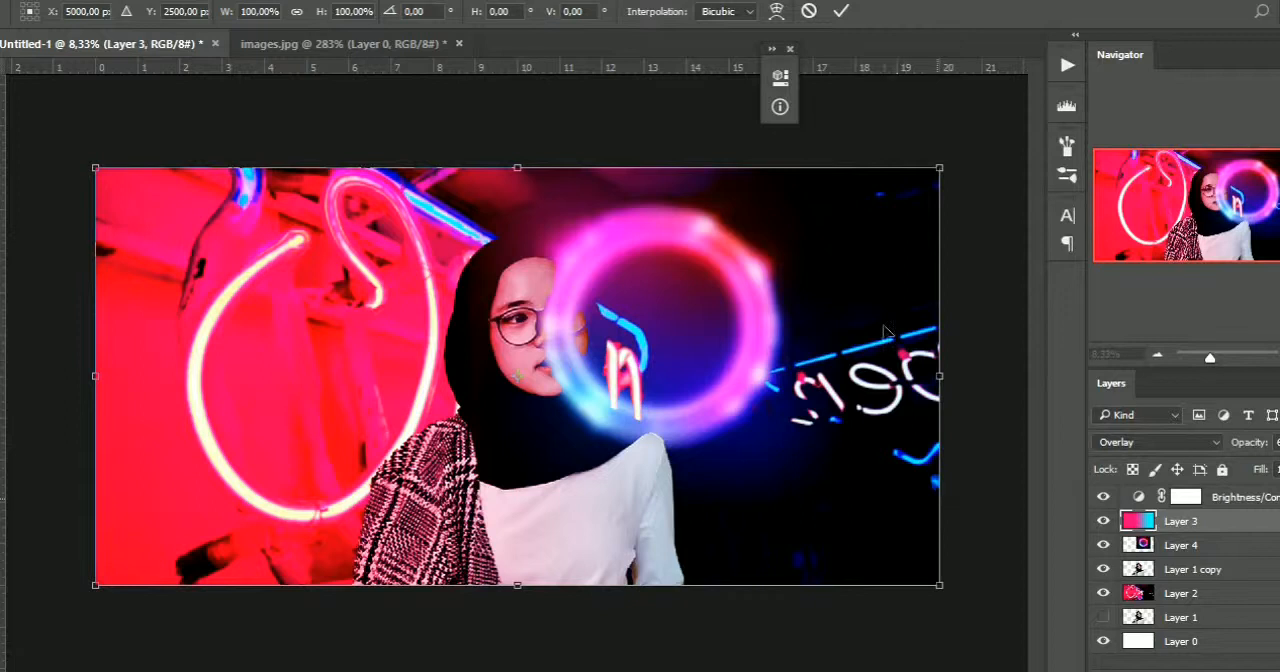
key(Escape)
Enlarge the ring on Layer 4 to about 151.6% and reposition it beside the face in the canvas's upper right
click(1180, 545)
key(ctrl+t)
drag(934, 134, 1019, 66)
drag(780, 243, 752, 320)
click(840, 11)
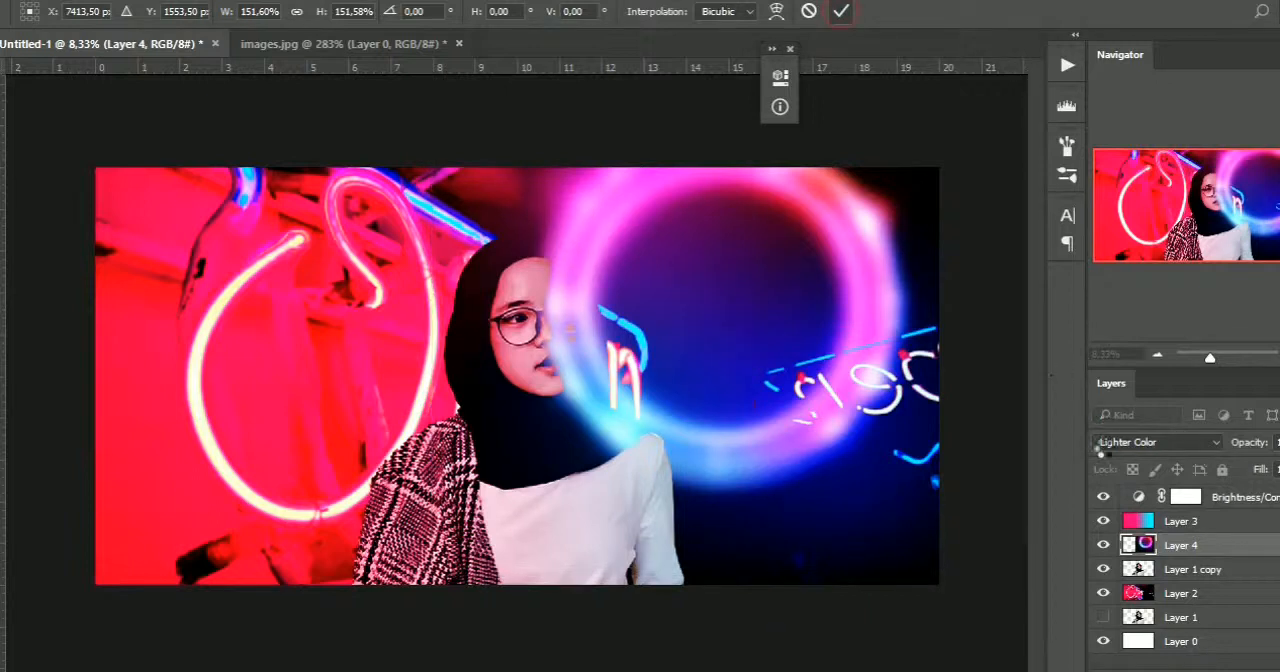
Enlarge the ring on Layer 4 slightly further towards the canvas's lower right
key(ctrl+t)
drag(1010, 576, 1036, 600)
Compare Multiply, Hue and the contrast blend modes on the ring layer, settle on Hard Light, and lower the layer's opacity
click(1157, 447)
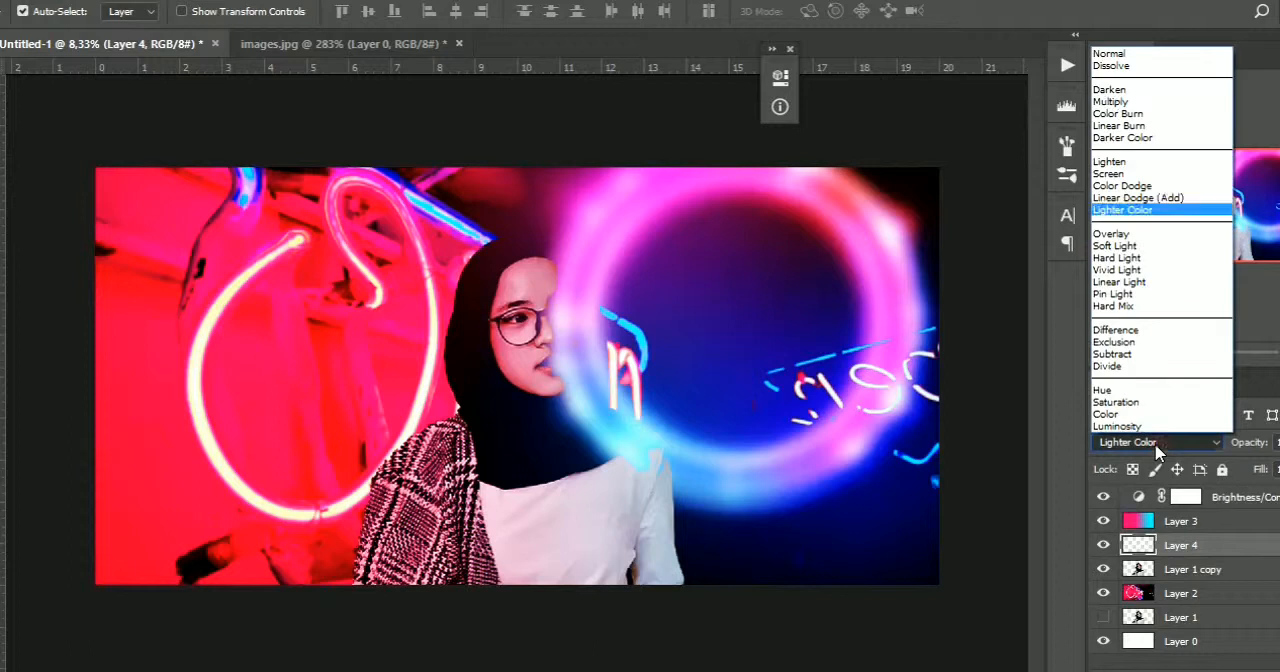
click(1122, 103)
click(1122, 443)
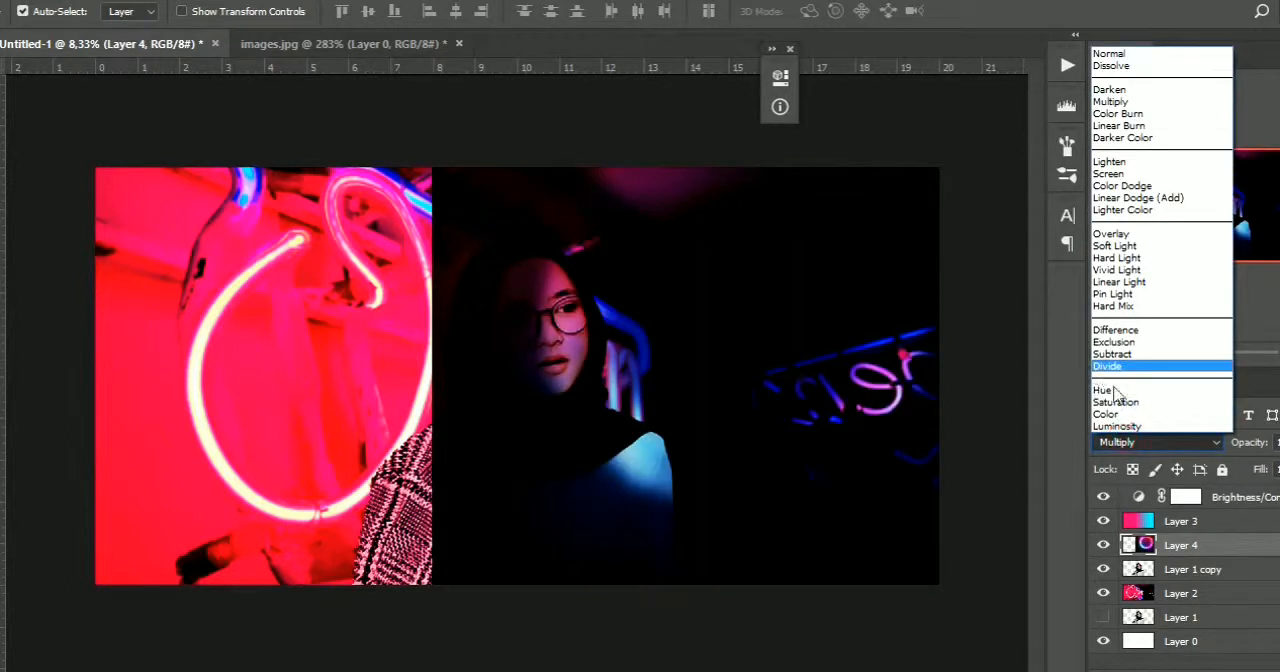
click(1115, 390)
click(1149, 443)
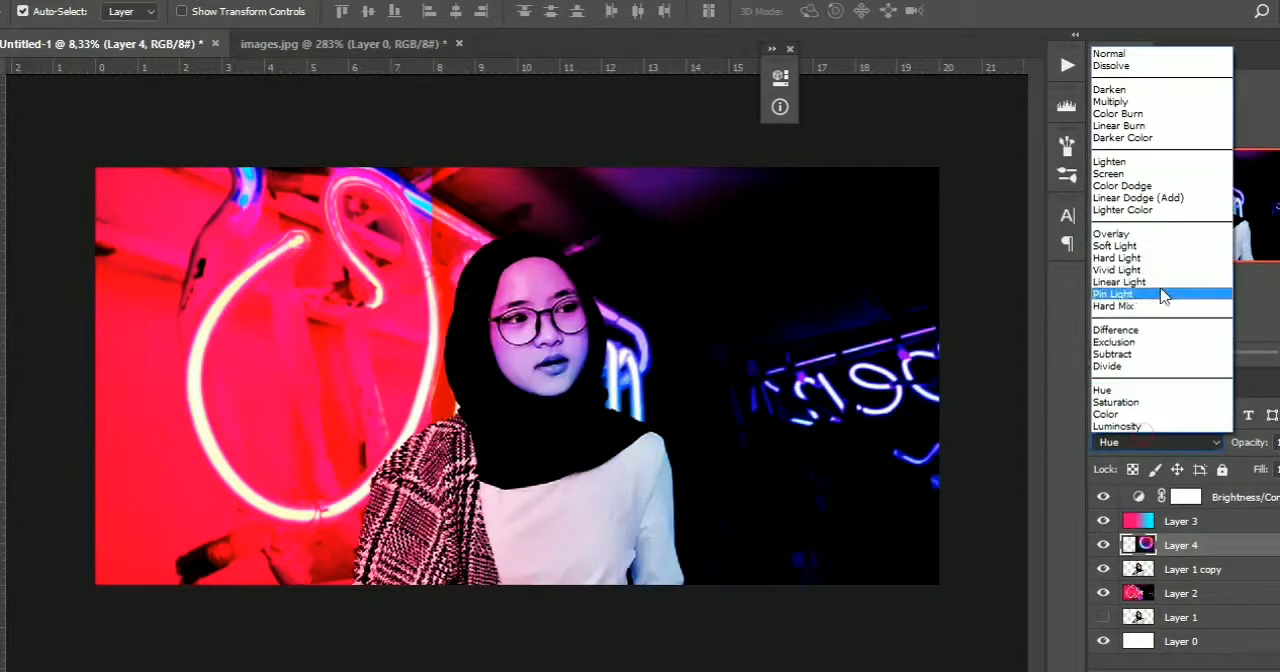
click(1132, 243)
key(shift+plus)
key(shift+plus)
key(shift+plus)
key(shift+plus)
key(shift+minus)
key(shift+minus)
key(shift+minus)
key(shift+minus)
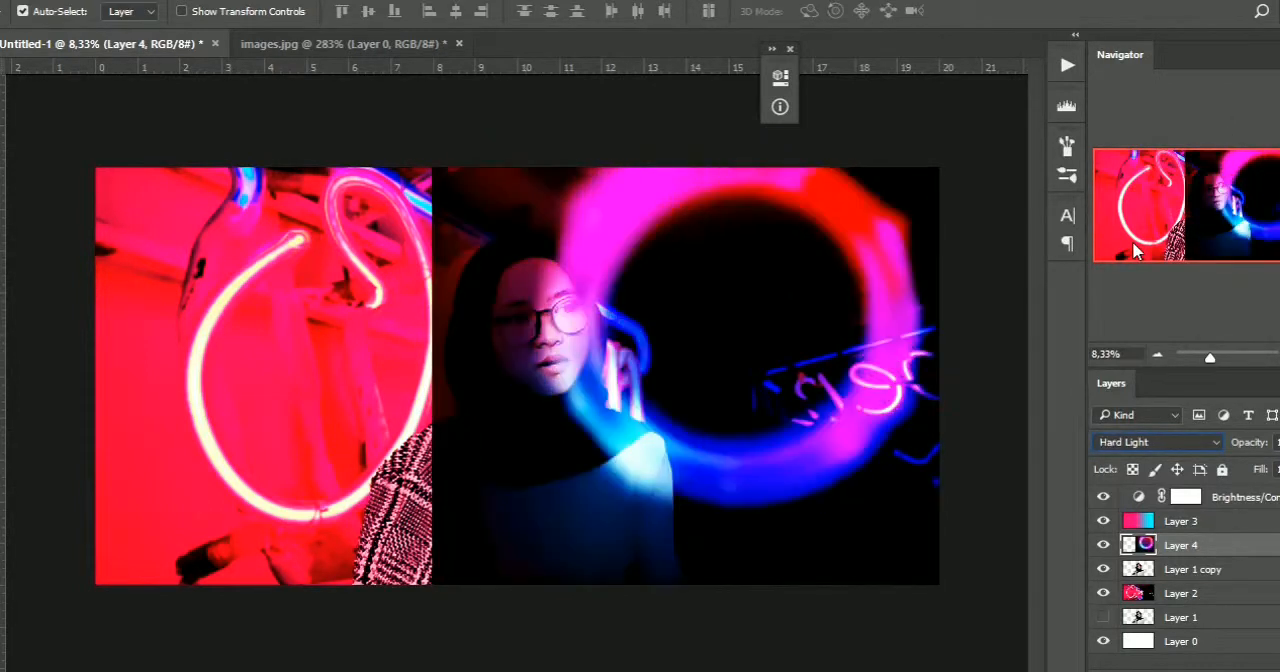
key(shift+plus)
click(1270, 468)
drag(1268, 470, 1262, 472)
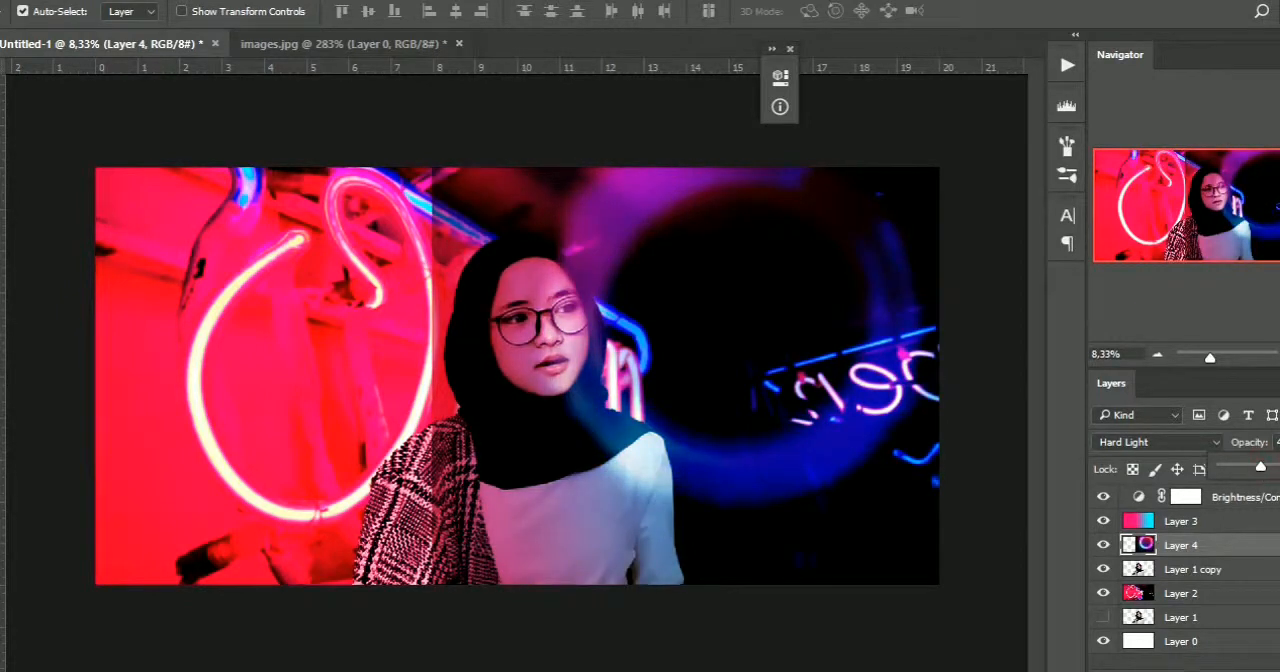
Add a layer mask to the ring layer and fade out its left side over the portrait with a black-to-transparent gradient
click(1198, 670)
key(g)
click(97, 11)
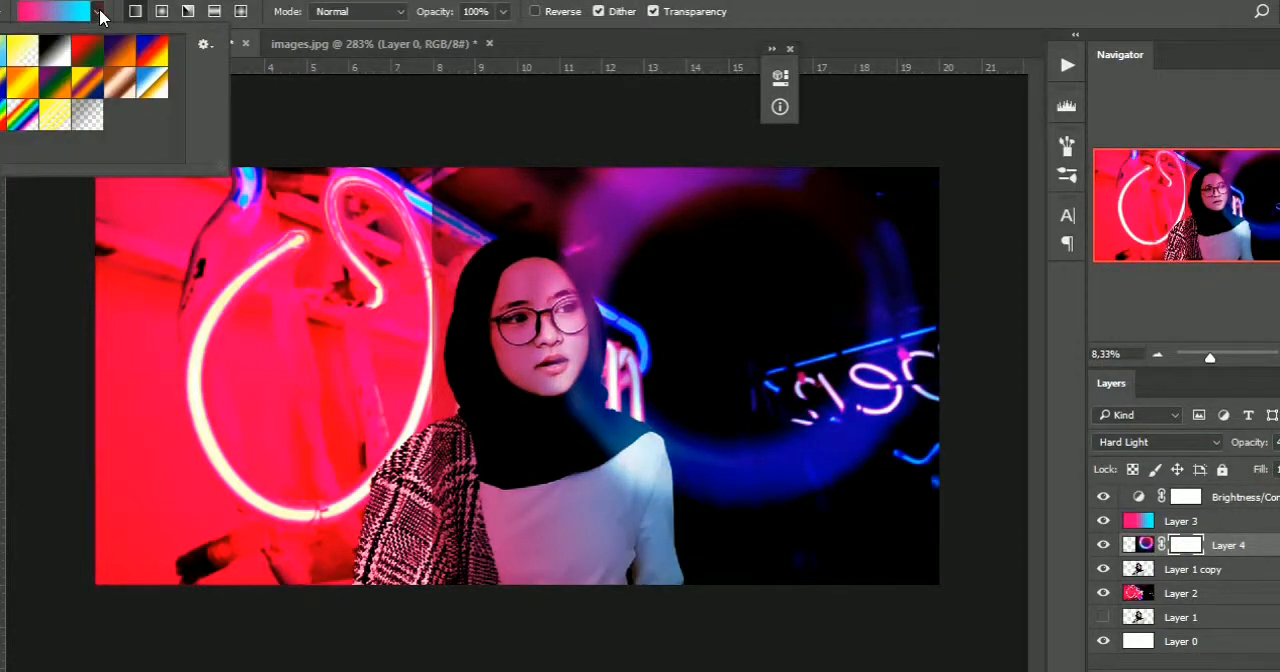
double_click(23, 52)
drag(578, 393, 608, 416)
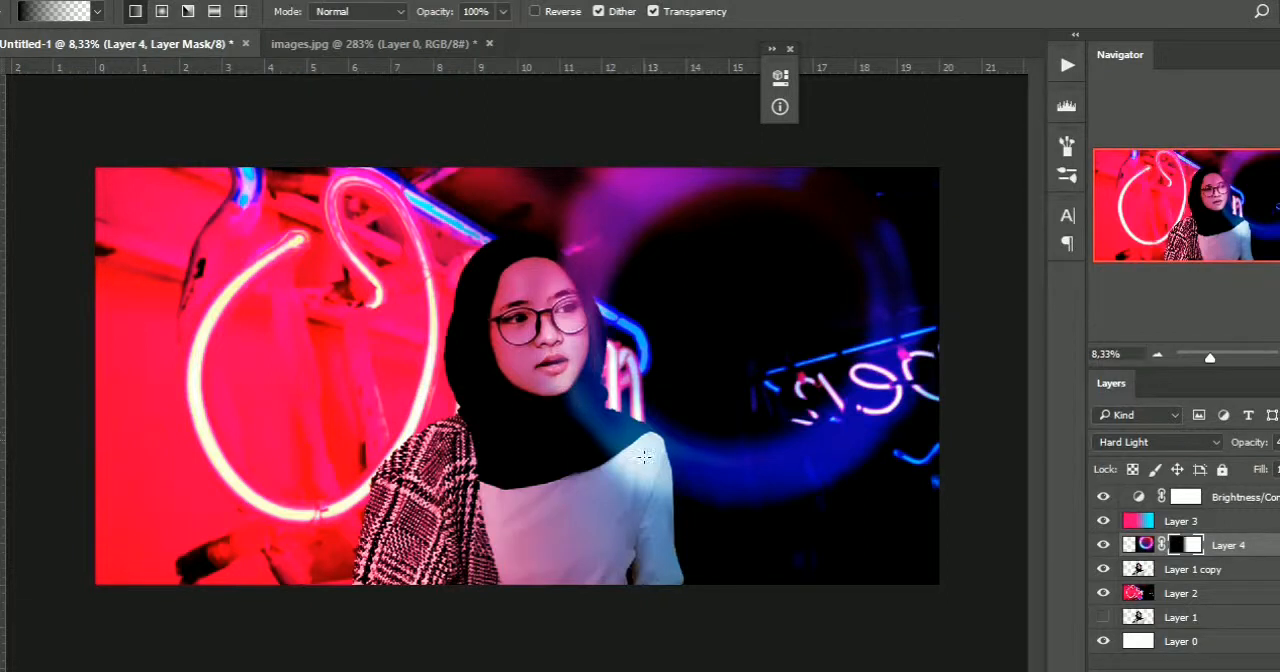
drag(712, 465, 771, 486)
key(v)
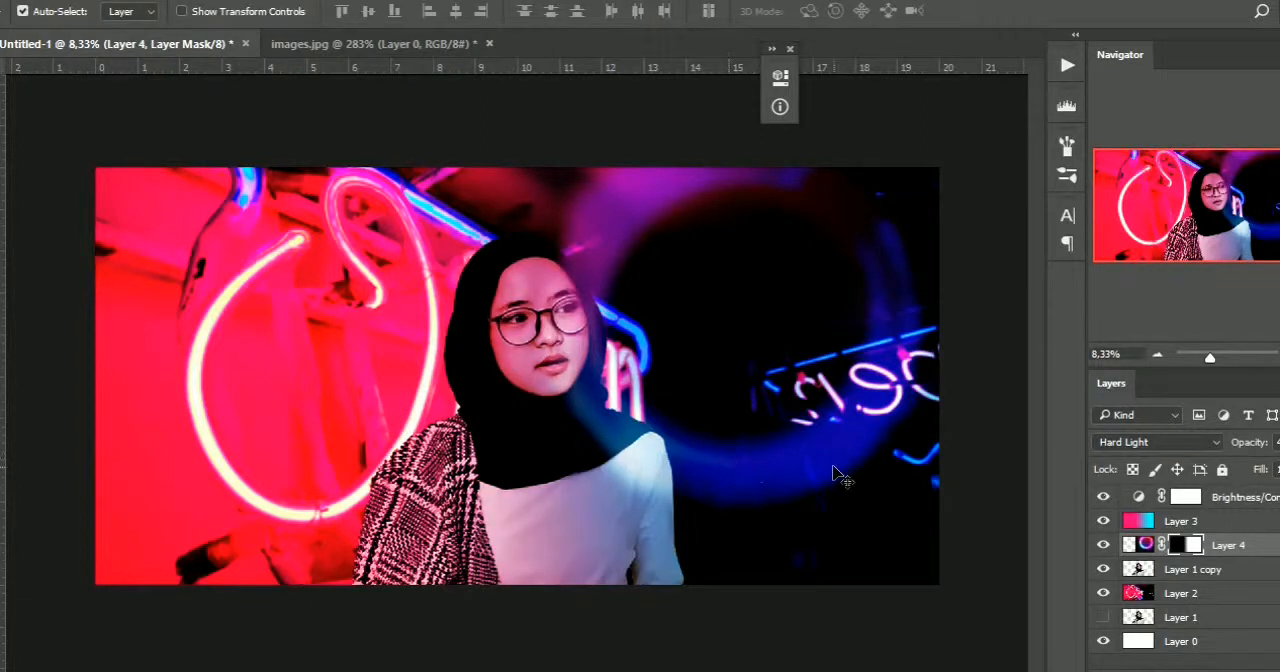
Duplicate the ring layer, shrink the copy to about 15.2% and place it over the portrait's right-hand glasses lens
click(1131, 544)
key(ctrl+t)
key(Escape)
key(ctrl+j)
key(ctrl+t)
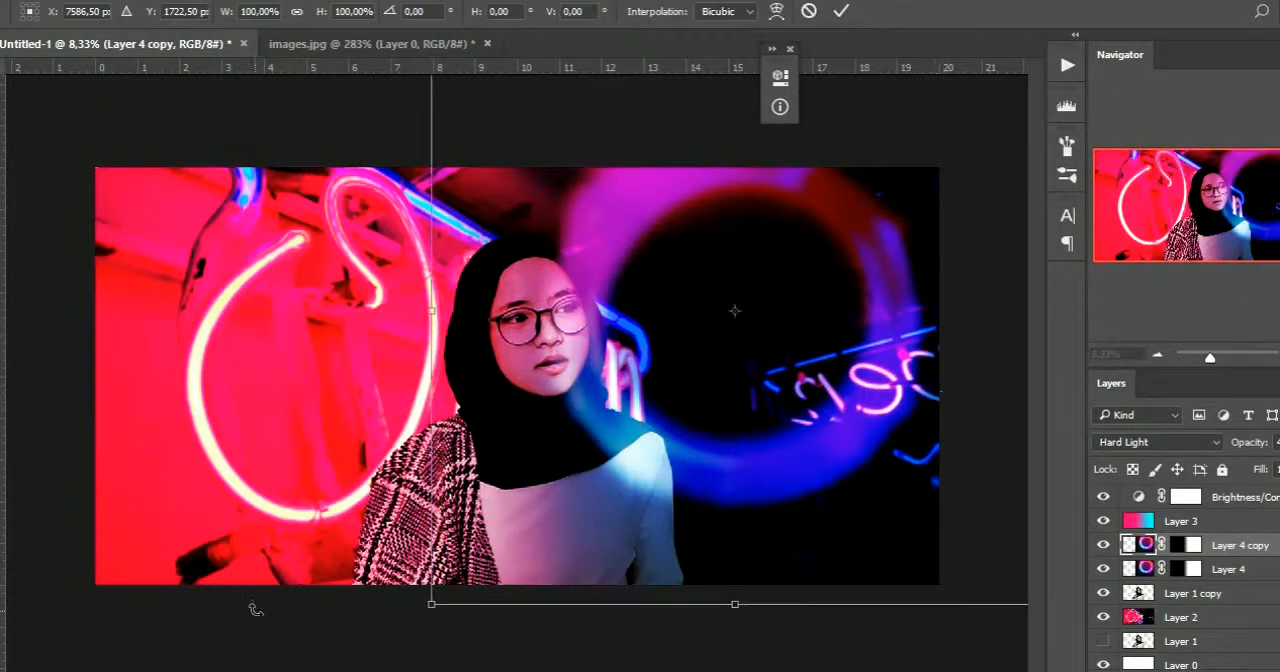
drag(432, 605, 696, 303)
drag(737, 247, 604, 340)
drag(657, 376, 607, 339)
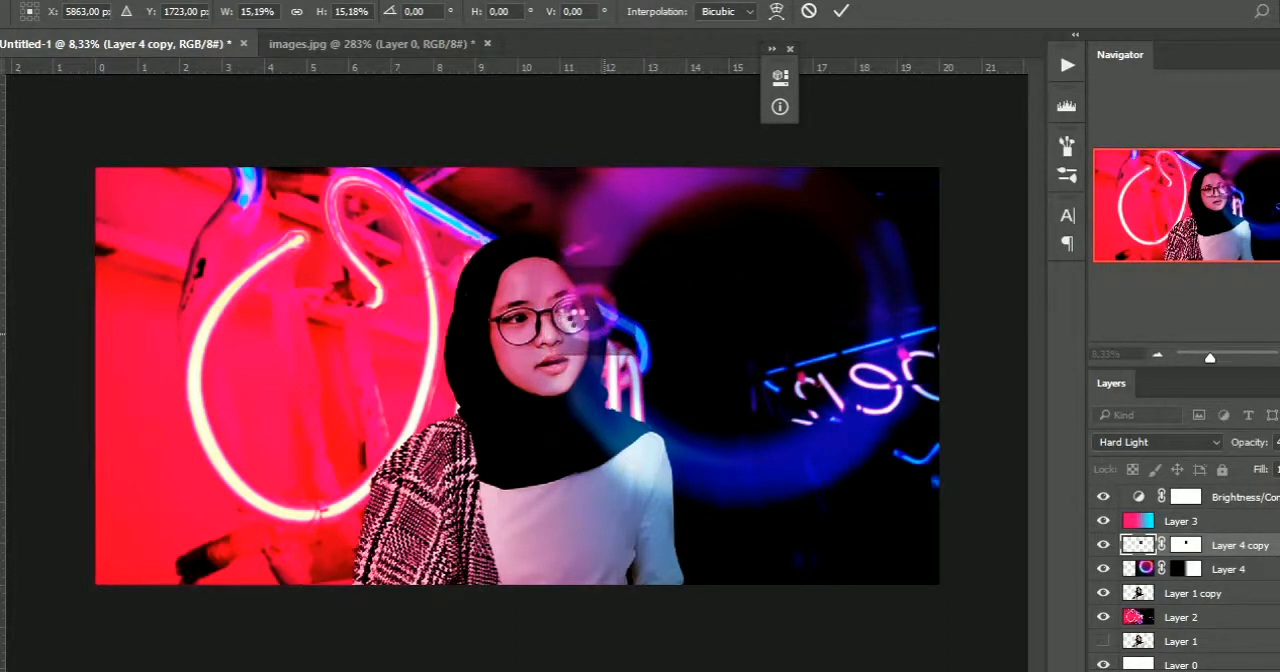
key(Return)
Erase the small ring copy outside the right-hand lens with a 250 px eraser, raising opacity from 30% to 35% and flow from 25% to 30%
key(z)
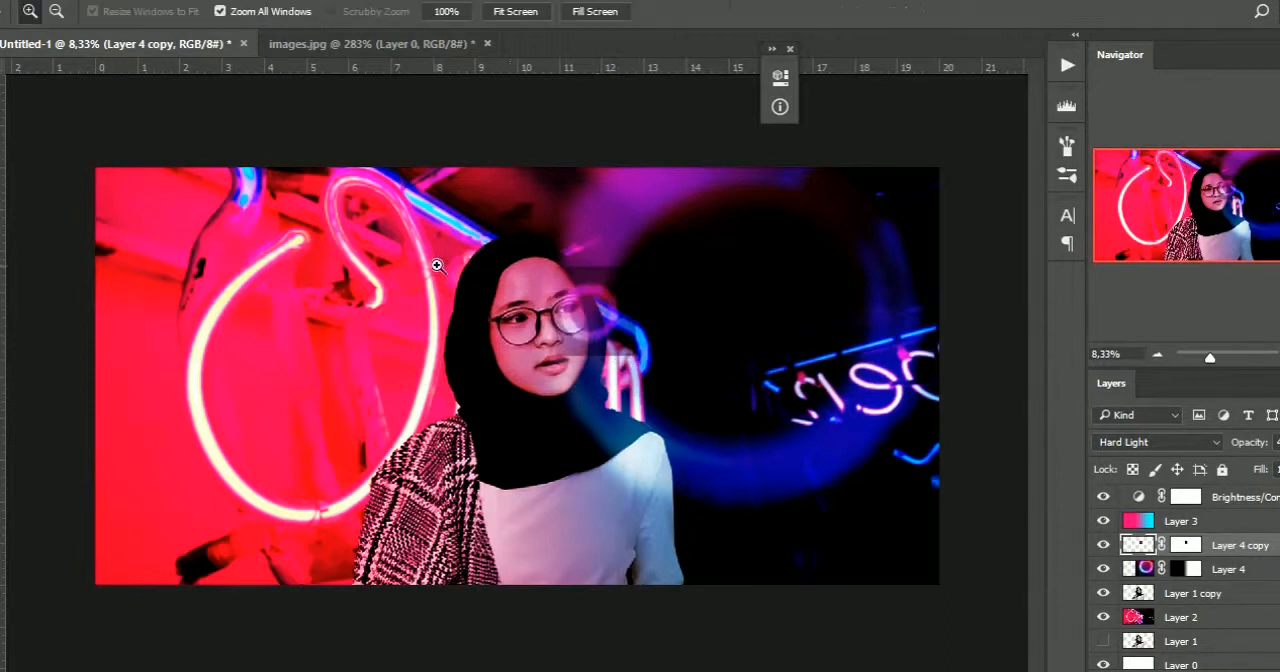
drag(676, 370, 675, 369)
key(b)
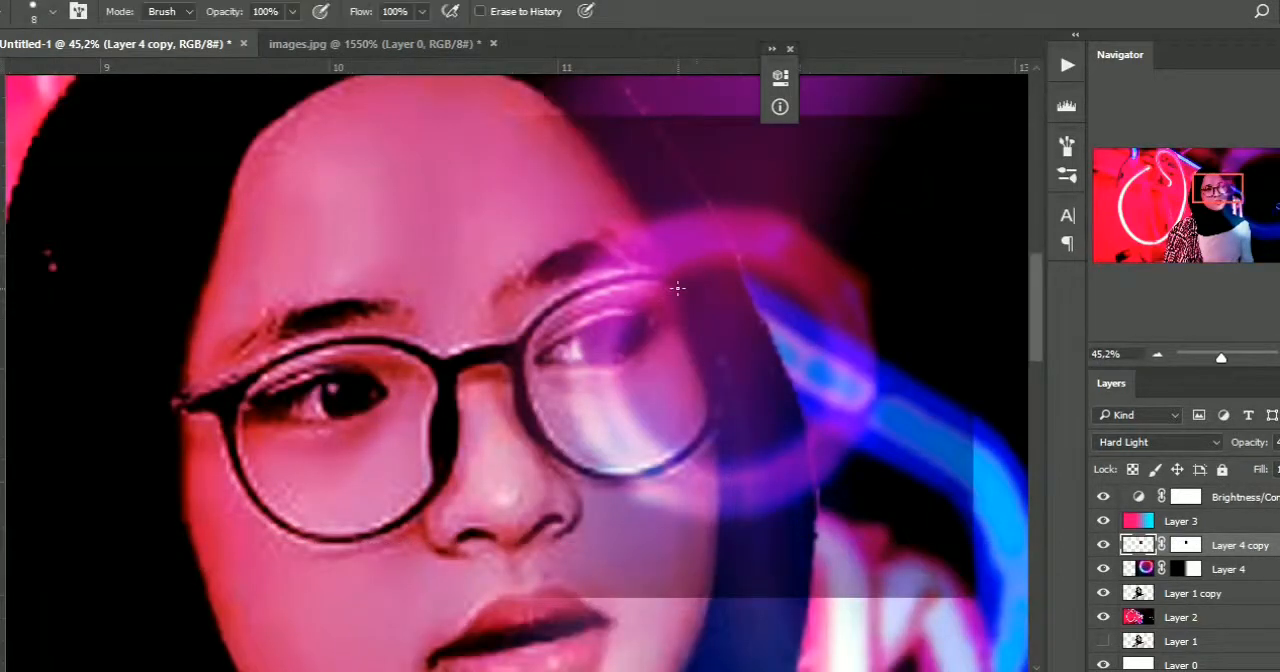
text(30)
click(362, 12)
text(25)
key(Return)
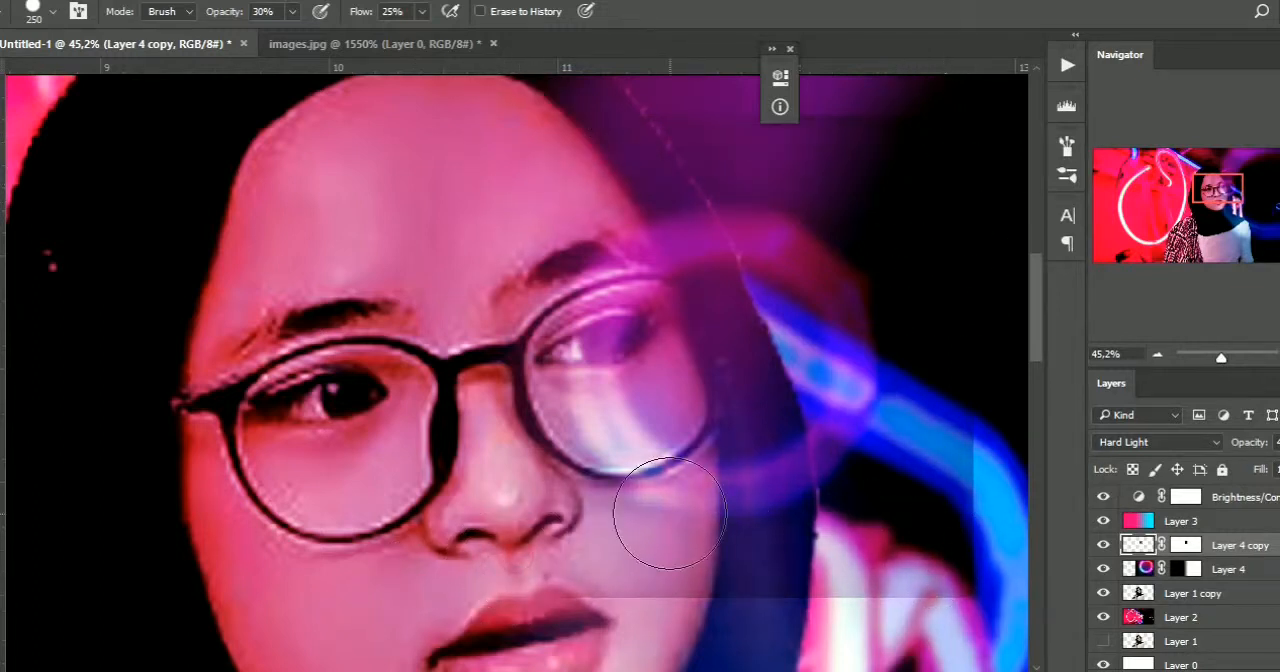
click(1103, 641)
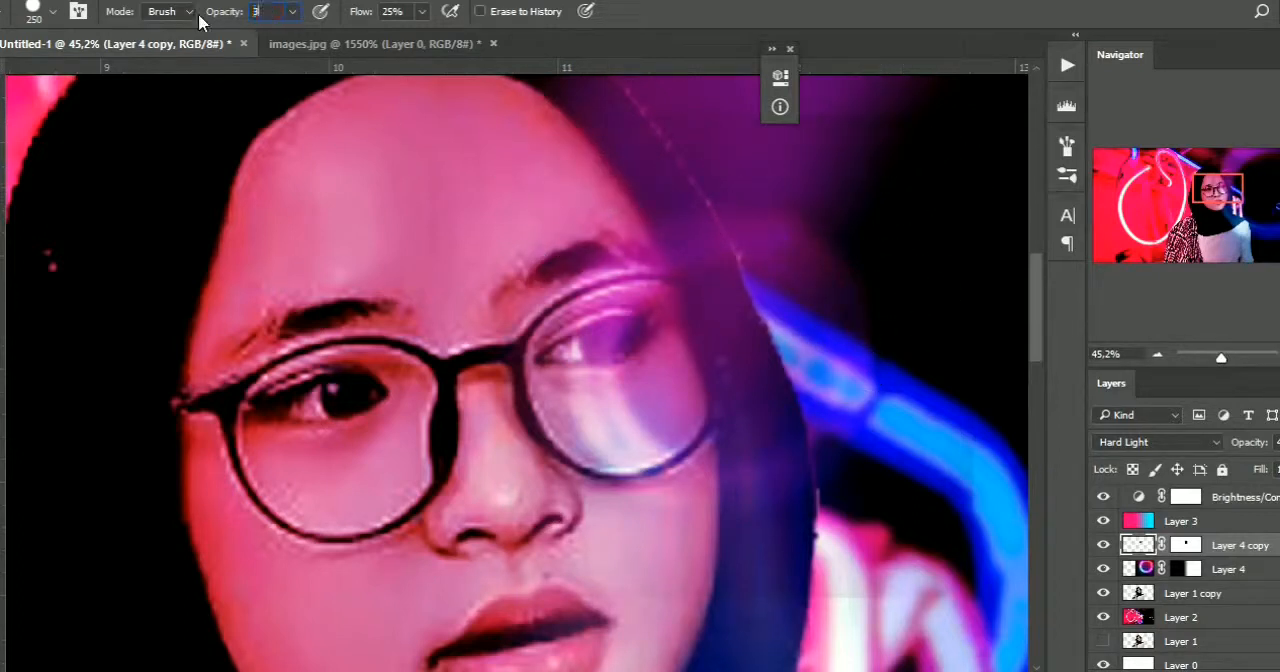
key(Return)
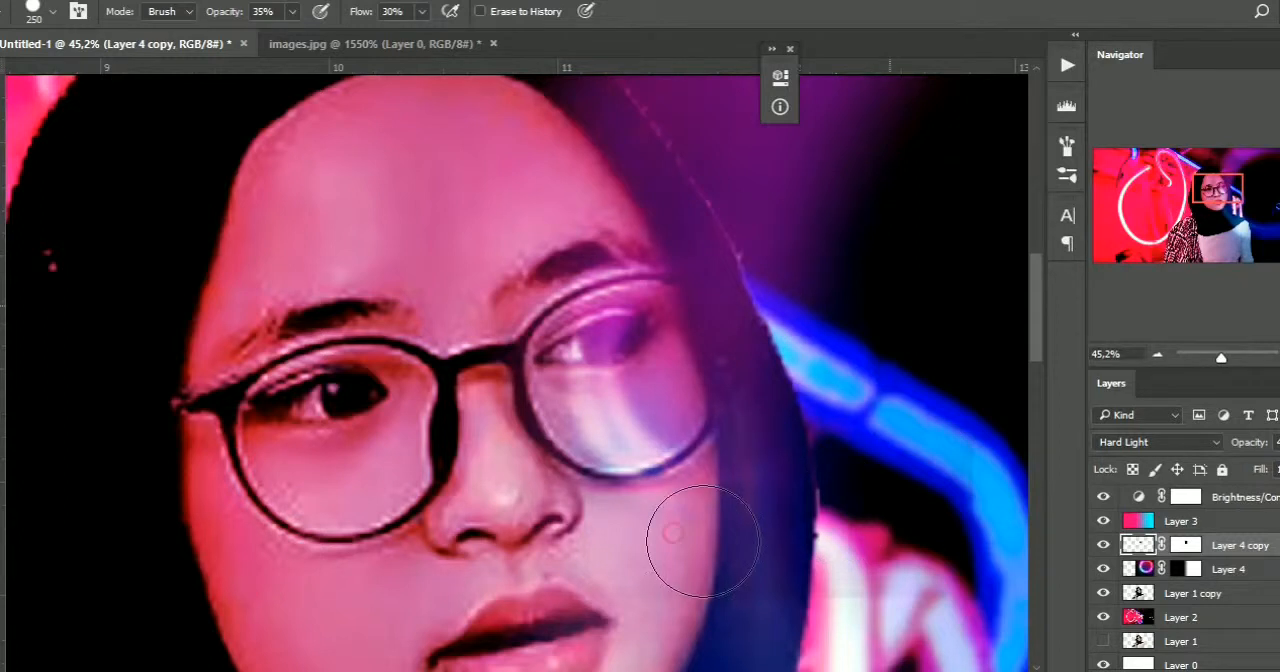
Duplicate the lens reflection from Layer 4 copy onto the left-hand glasses lens and erase its overspill outside the frame
key(v)
click(495, 400)
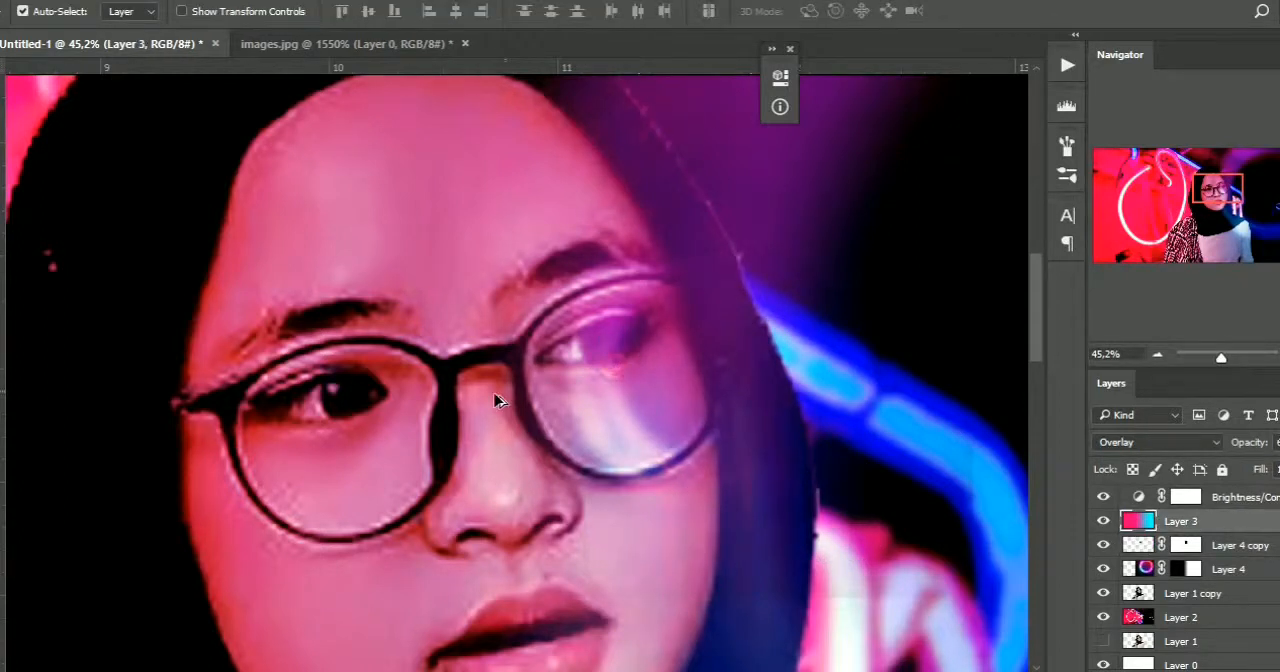
click(1135, 548)
key(ctrl+j)
key(ctrl+t)
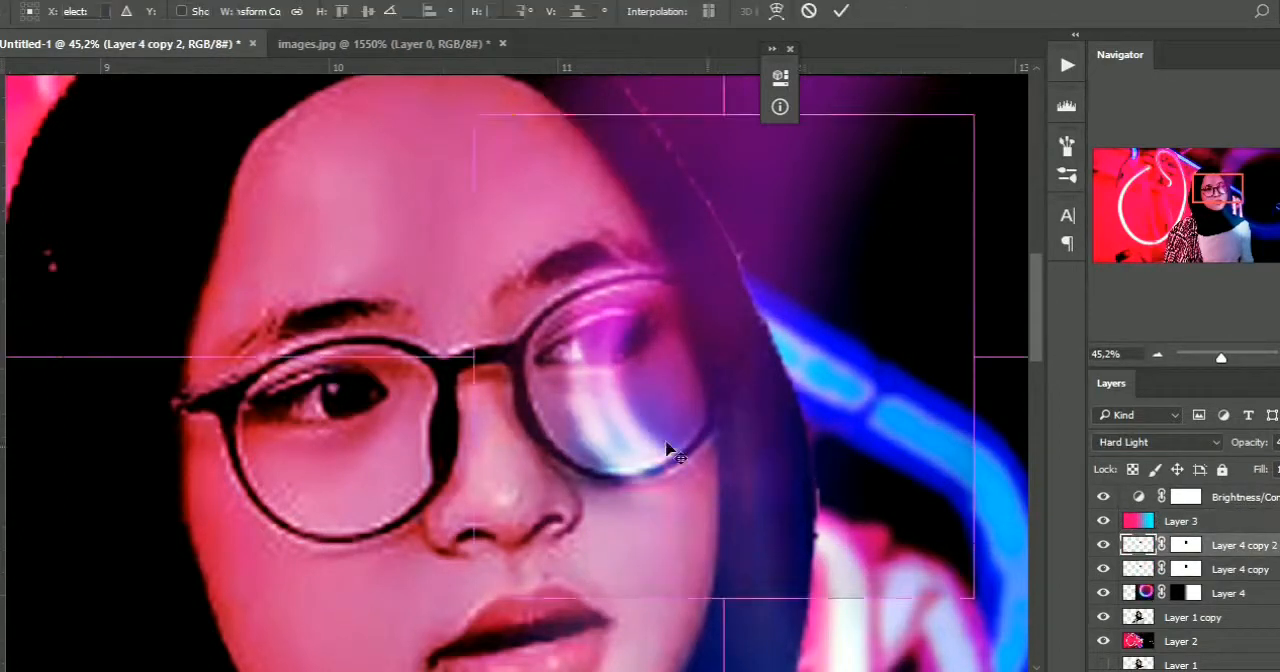
drag(646, 400, 352, 460)
key(Return)
key(b)
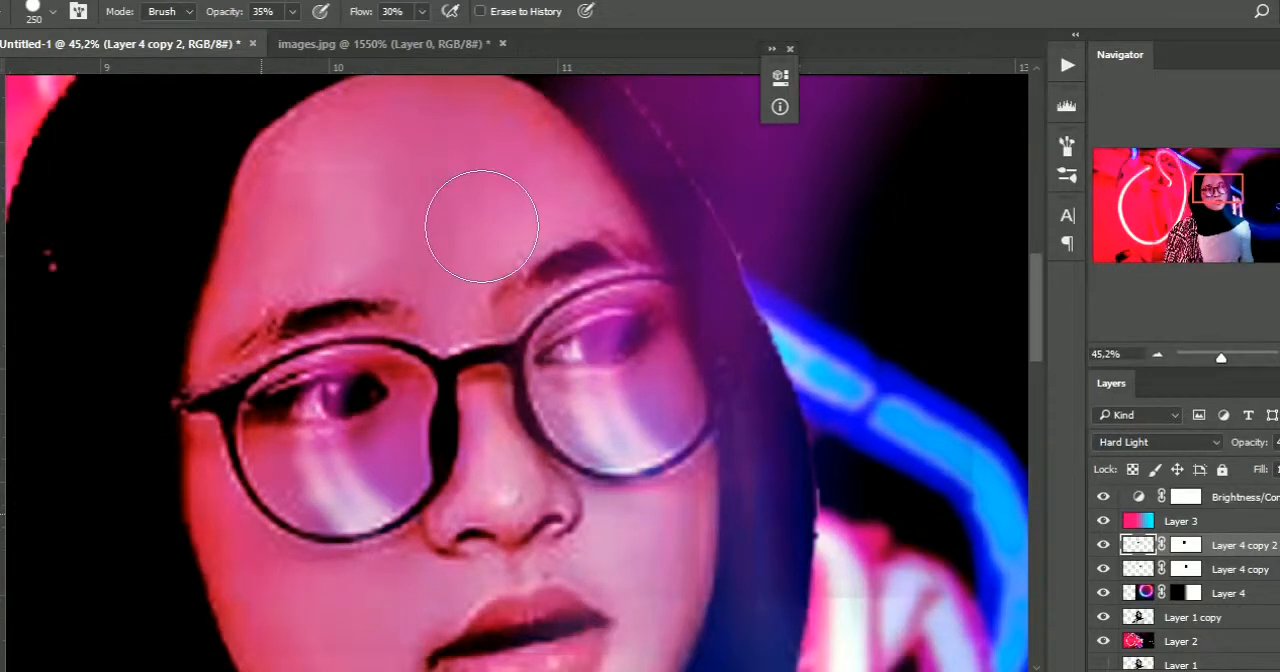
Add a Hue/Saturation adjustment layer above the Brightness/Contrast layer
key(v)
key(ctrl+0)
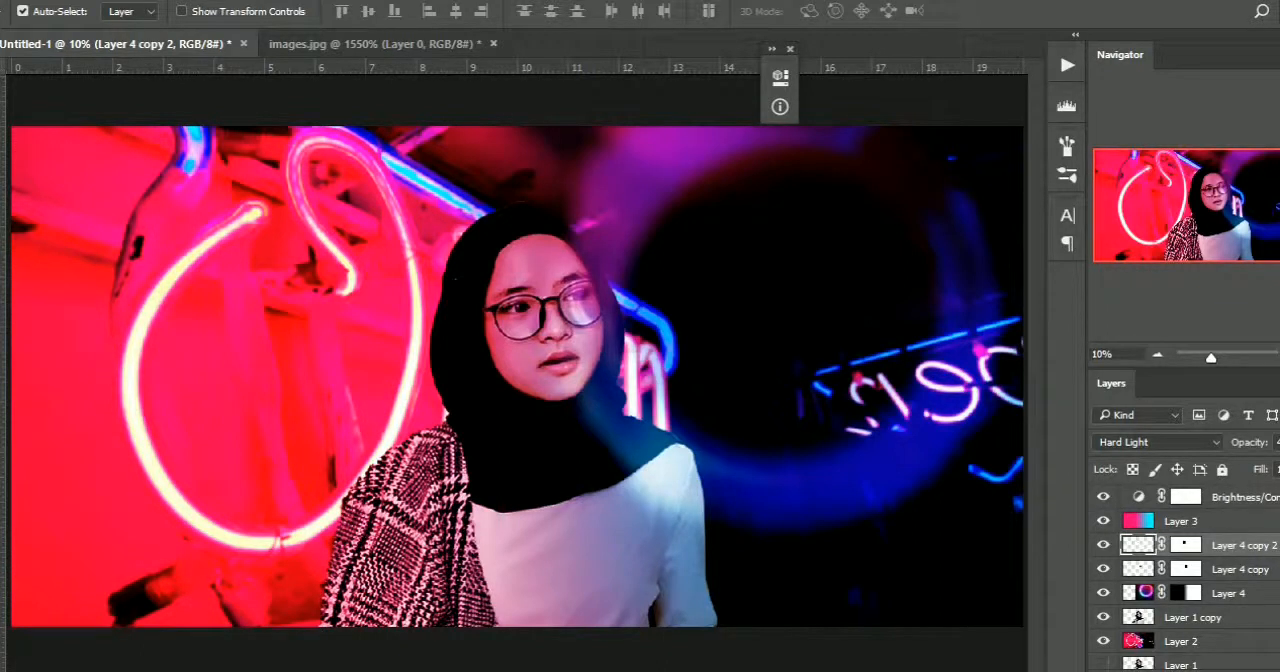
click(1266, 503)
click(1212, 669)
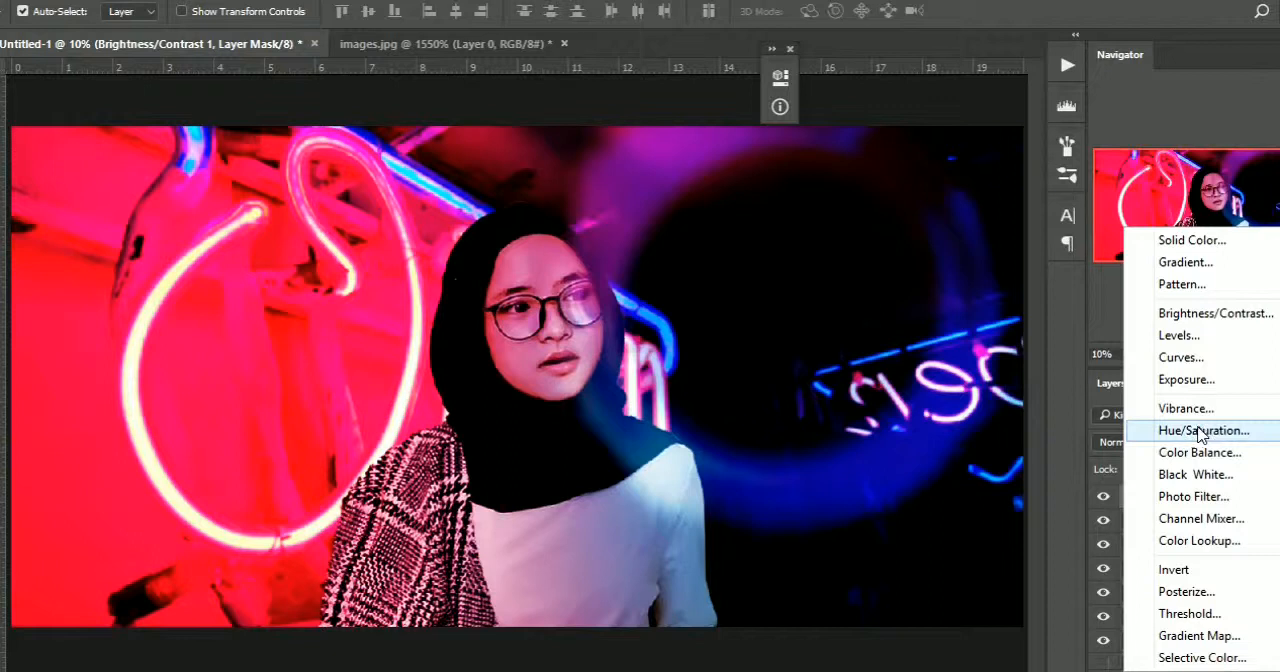
click(1200, 430)
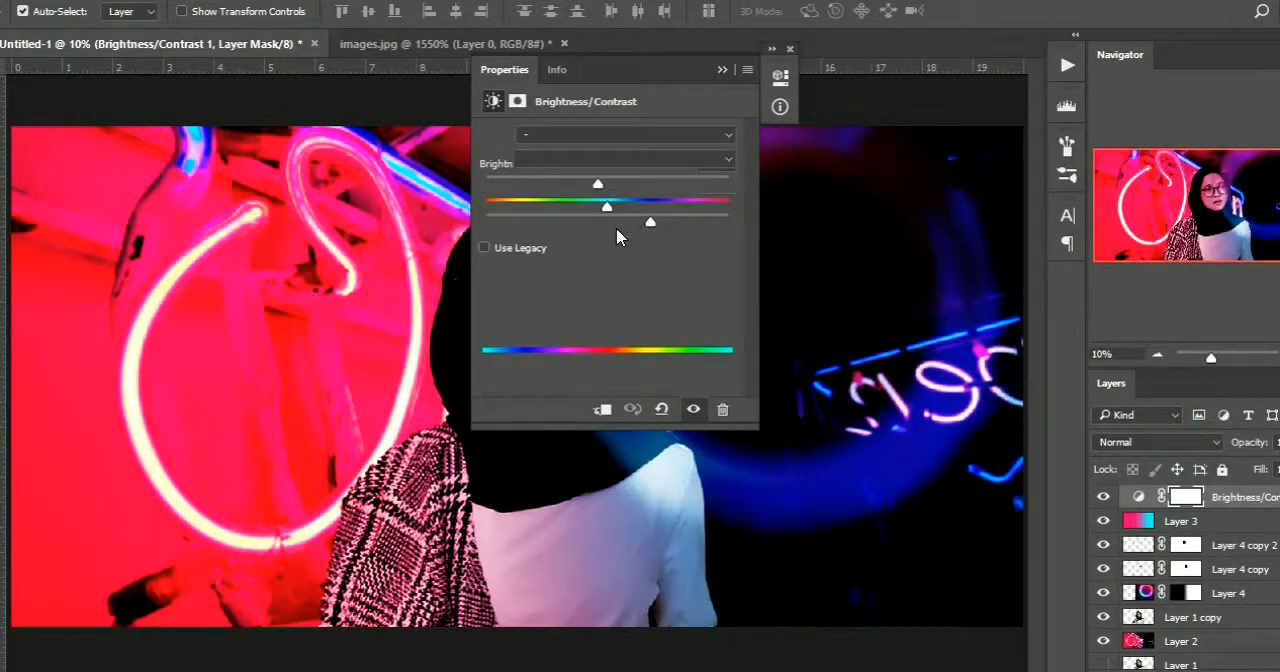
drag(644, 67, 757, 97)
click(776, 345)
click(776, 344)
Set the Hue/Saturation adjustment's master Hue to -8 and Lightness to +3
mouse_move(807, 243)
mouse_down()
mouse_move(780, 244)
mouse_move(853, 247)
mouse_move(768, 244)
mouse_move(897, 248)
mouse_move(797, 244)
mouse_up()
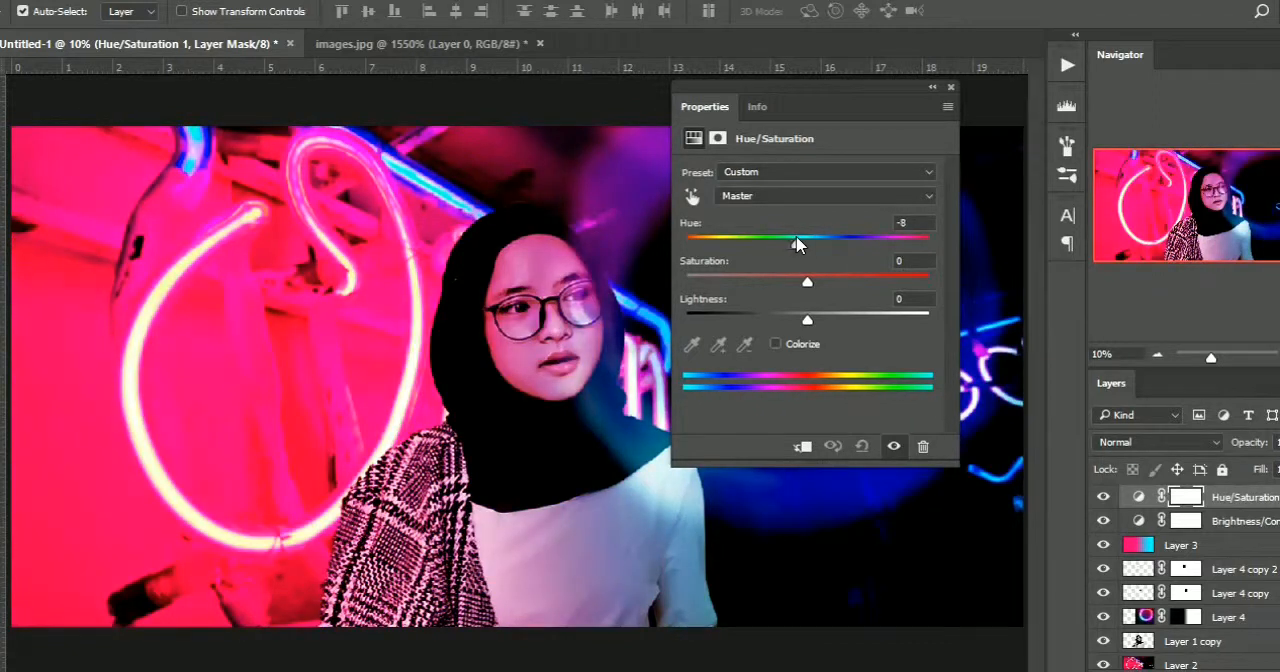
drag(784, 289, 790, 325)
drag(826, 325, 811, 326)
Shift the hue of the Reds slightly to the negative side in the Hue/Saturation adjustment and collapse its properties
click(783, 198)
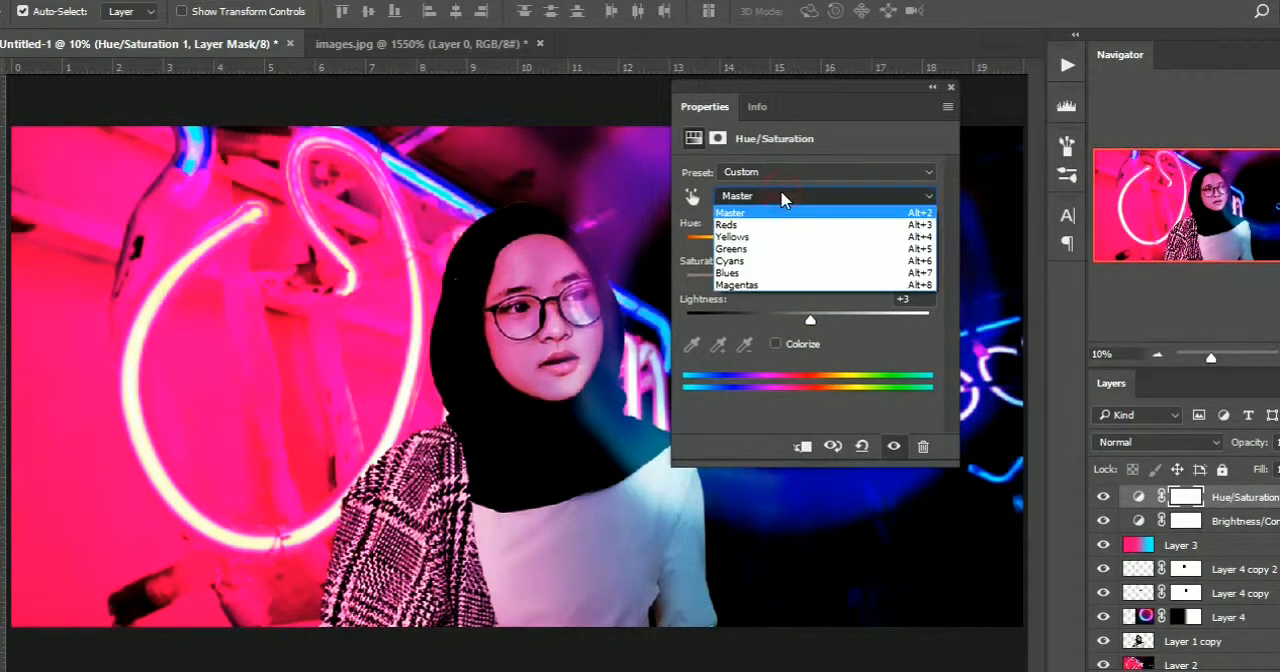
click(775, 225)
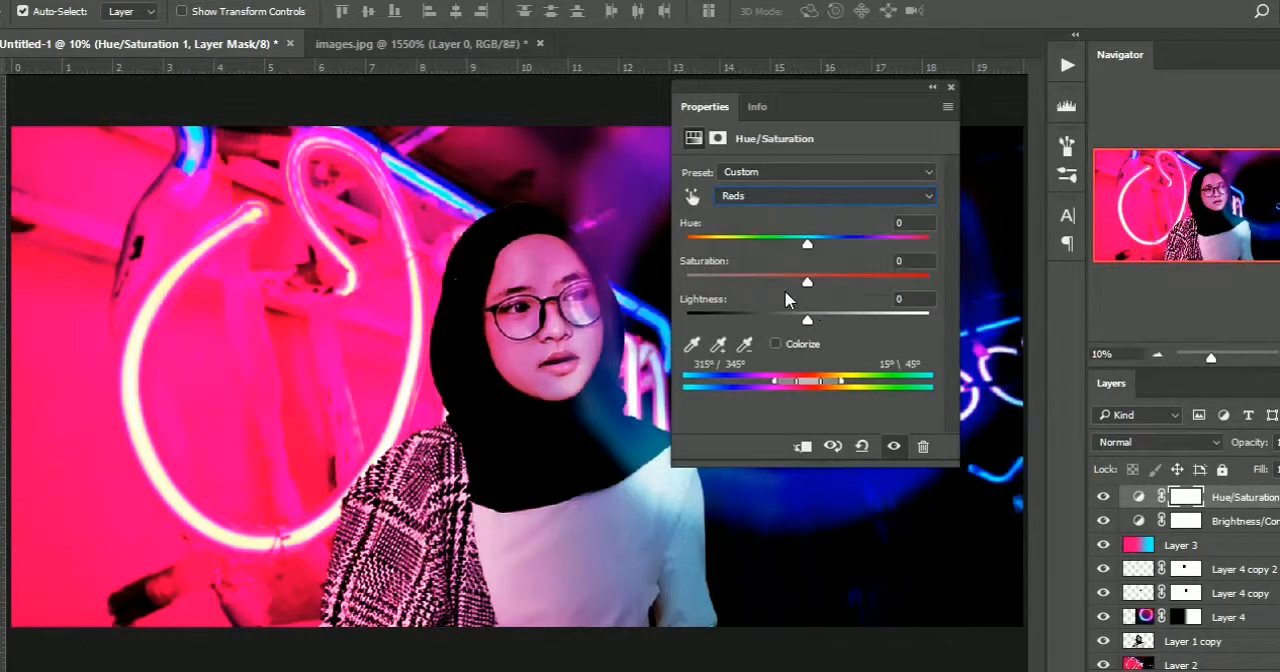
mouse_move(808, 249)
mouse_down()
mouse_move(784, 250)
mouse_move(801, 249)
mouse_up()
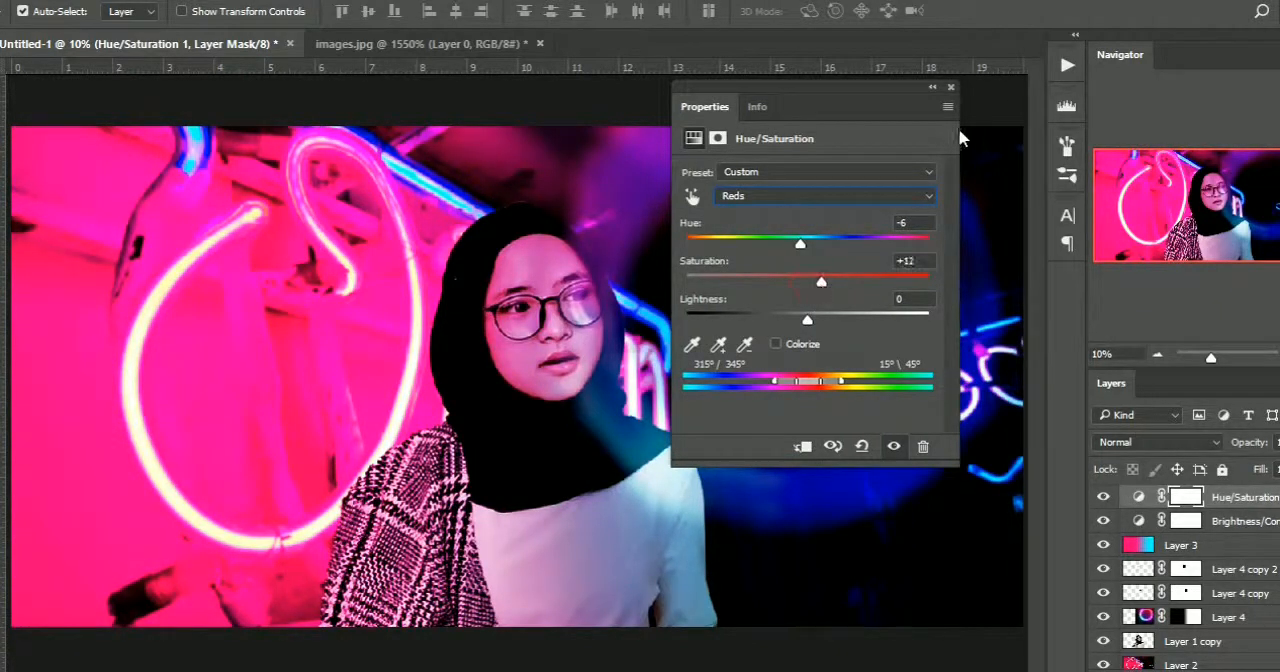
click(935, 88)
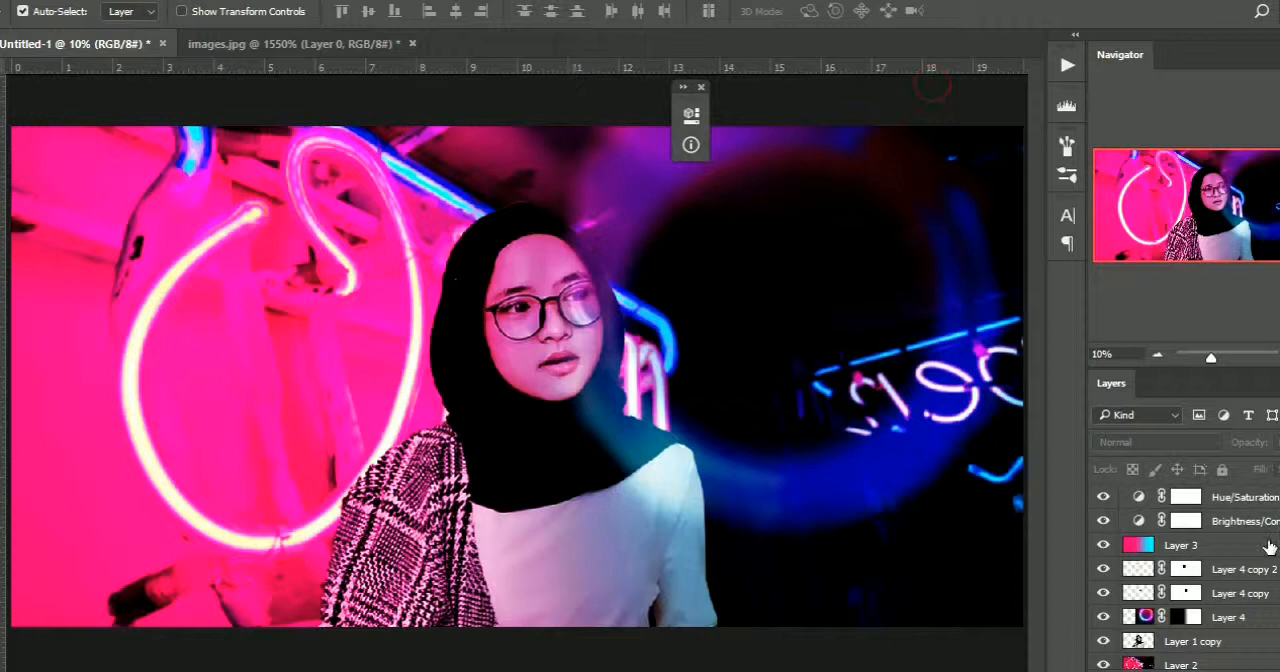
Add a new empty layer above the Hue/Saturation adjustment layer
click(1257, 500)
key(z)
alt+click(489, 449)
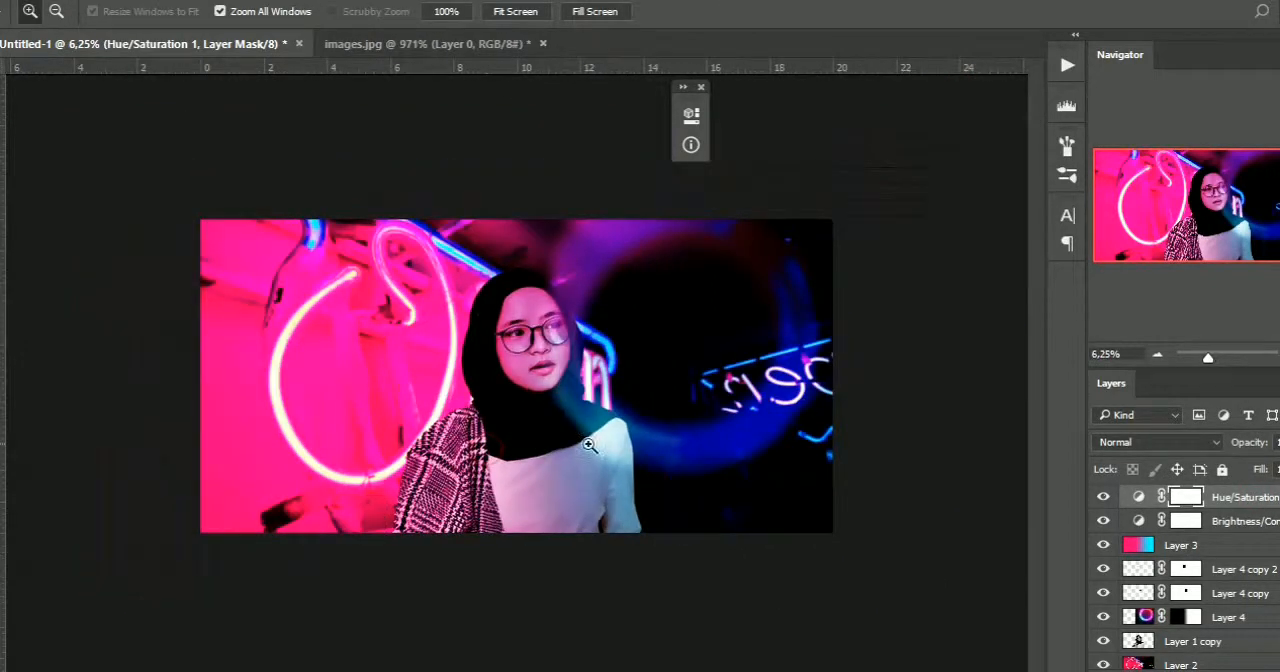
key(ctrl+shift+alt+n)
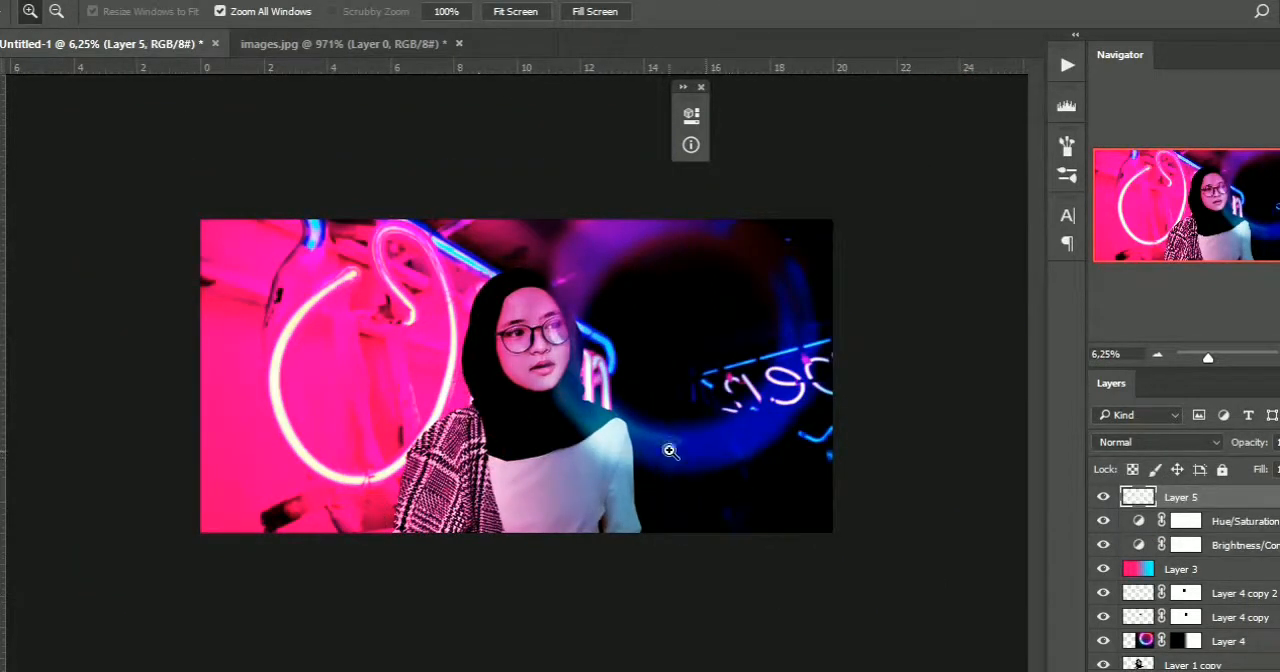
key(m)
drag(341, 285, 499, 544)
drag(180, 198, 531, 572)
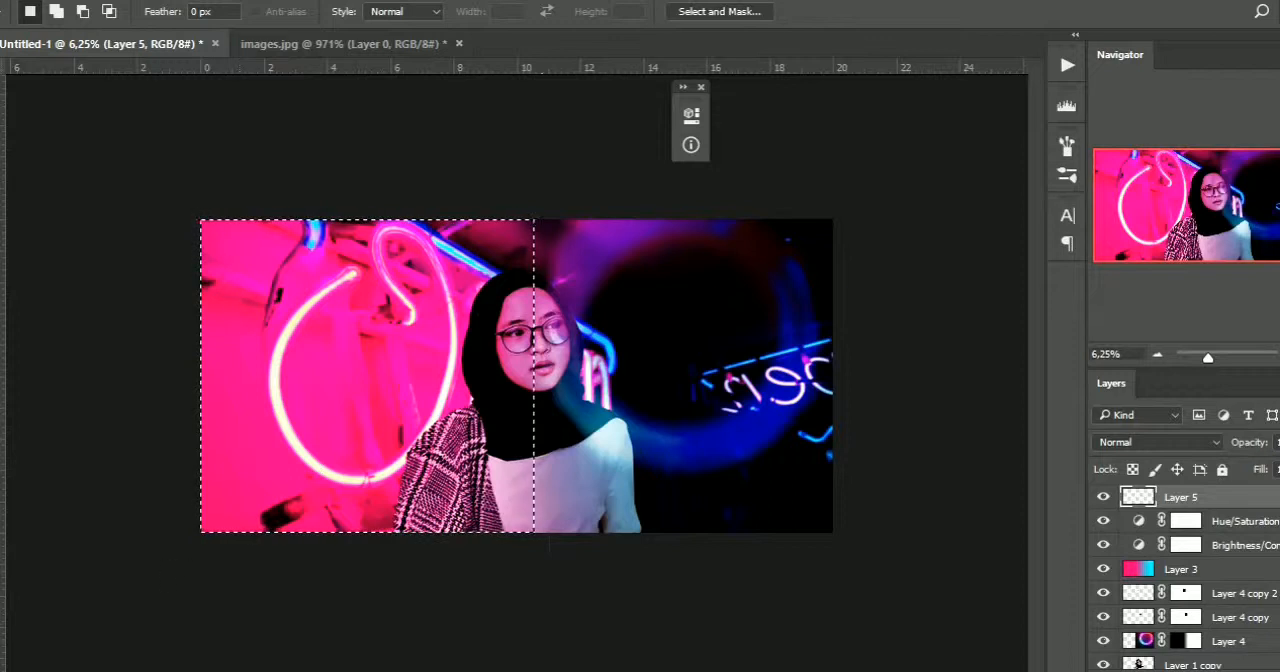
key(i)
mouse_move(624, 180)
mouse_down()
mouse_move(673, 177)
mouse_move(677, 130)
mouse_up()
click(660, 178)
mouse_move(472, 150)
mouse_down()
mouse_move(443, 97)
mouse_move(400, 94)
mouse_up()
click(854, 128)
key(ctrl+d)
Move Layer 5 beneath the gradient layer and fill a wide rectangle across the middle of the canvas with white on it
drag(1187, 497, 1194, 582)
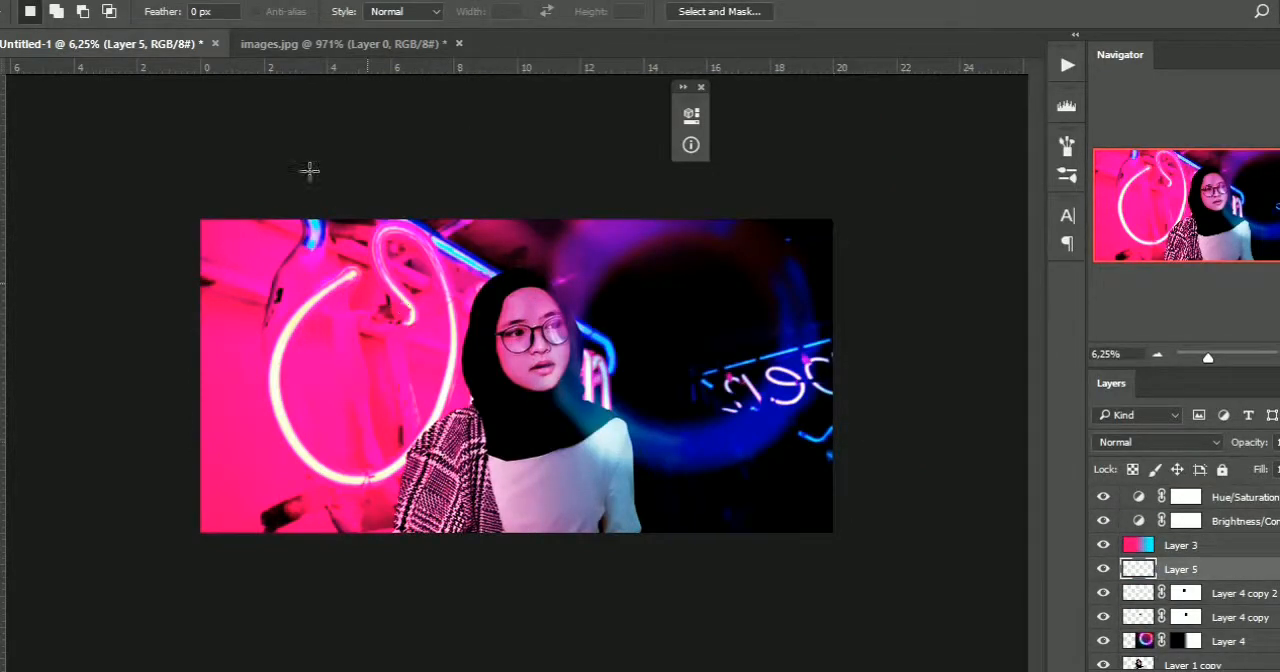
drag(250, 286, 757, 427)
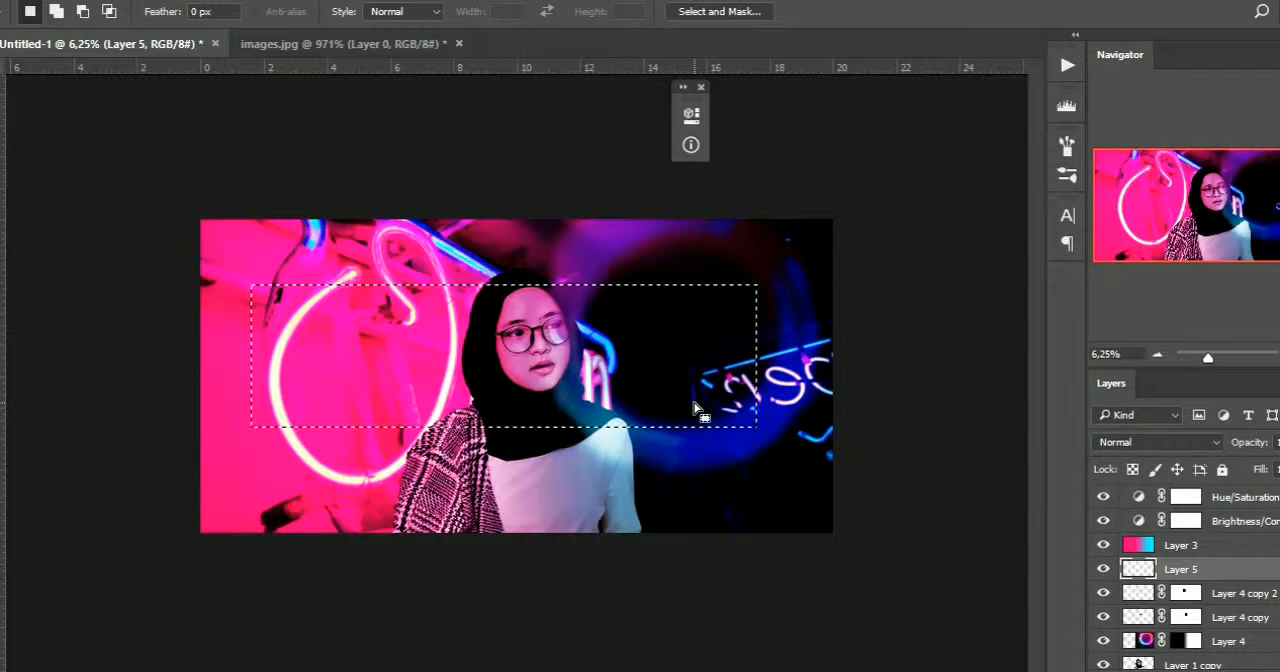
key(alt+BackSpace)
key(ctrl+d)
Rotate the white rectangle to about 43°, scale it to about 130% and place it diagonally from the canvas's upper left corner
key(v)
key(ctrl+t)
drag(852, 265, 888, 562)
drag(733, 481, 868, 568)
drag(645, 443, 502, 414)
key(Return)
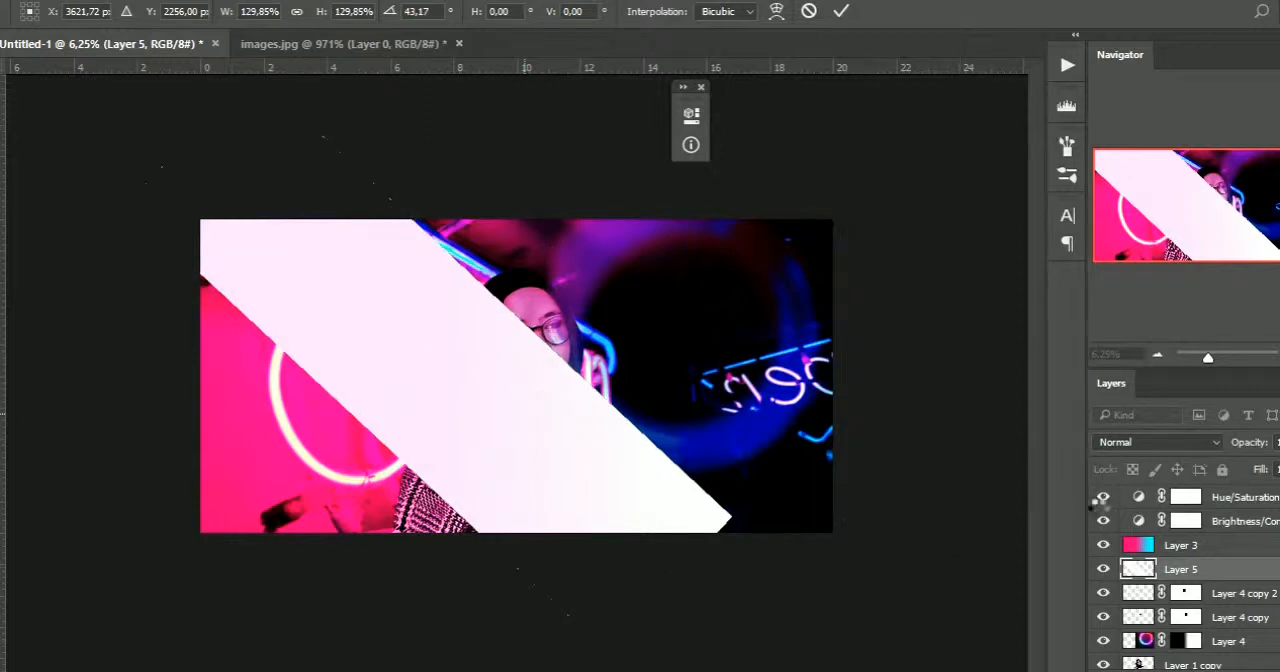
Shift the white diagonal strip on Layer 5 further towards the canvas's lower left
drag(645, 485, 631, 512)
key(ctrl+z)
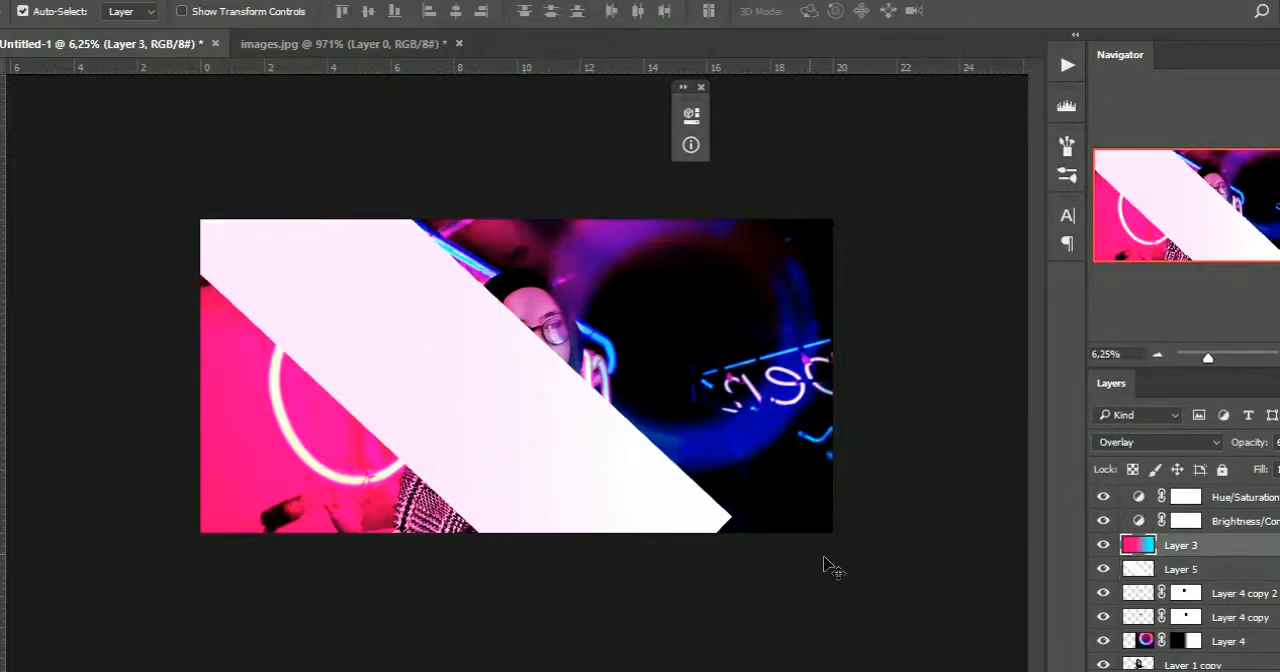
click(1144, 569)
key(ctrl+t)
drag(623, 466, 603, 496)
key(Return)
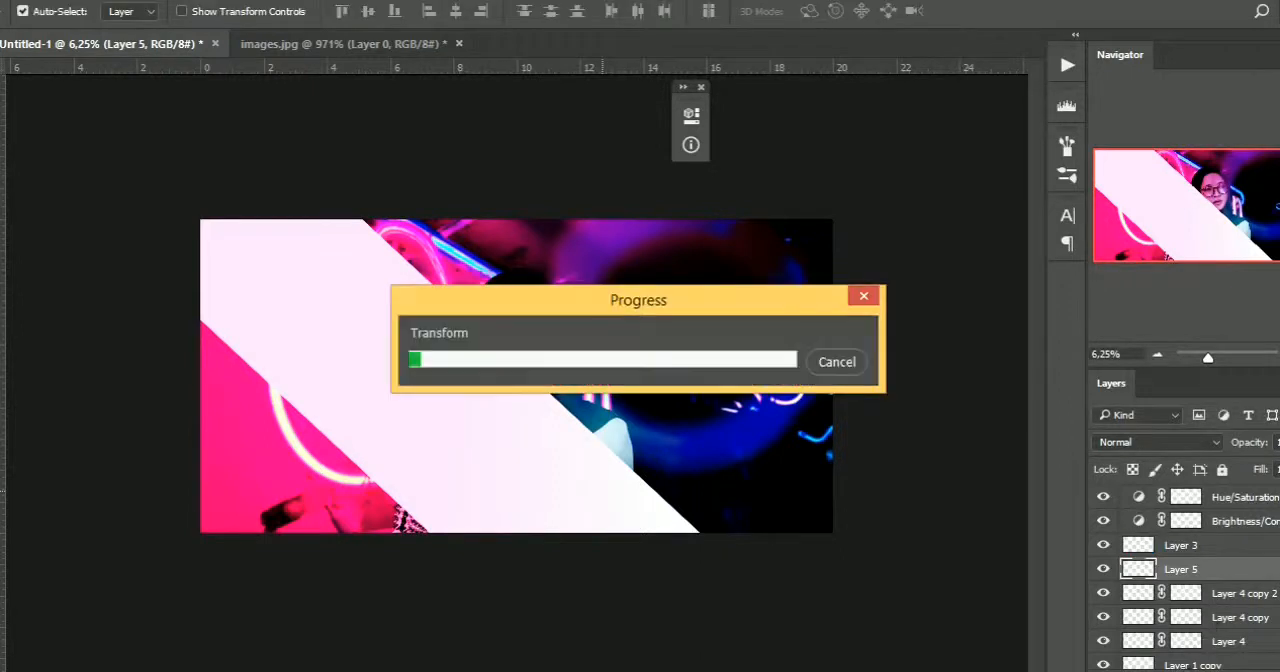
Add a layer mask to Layer 5 and fade out the white strip's lower right part with a black-to-transparent gradient
click(1187, 671)
key(g)
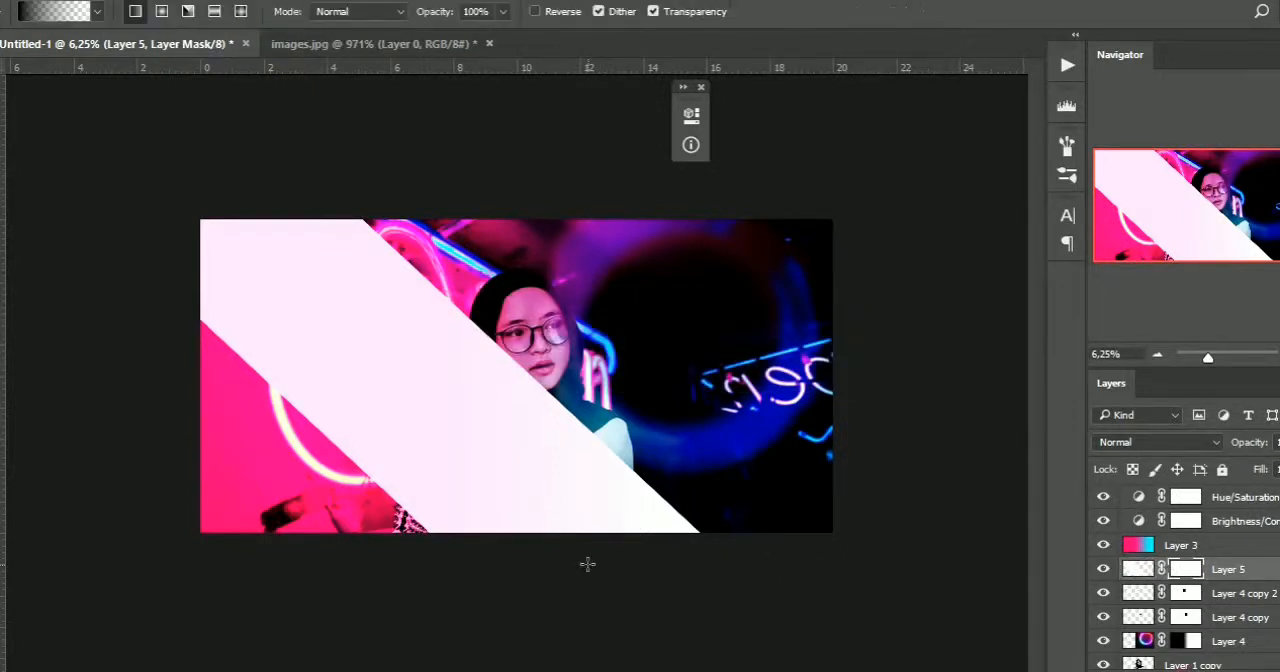
drag(457, 438, 560, 532)
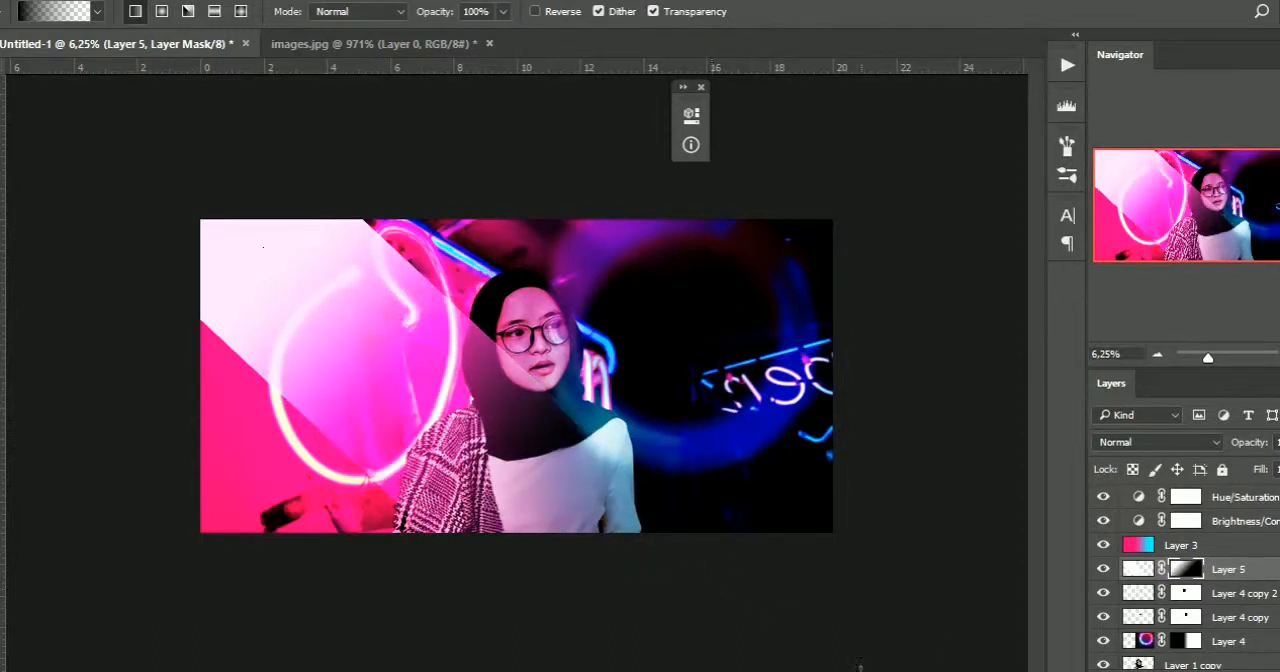
Try several blend modes on Layer 5 and set the diagonal white strip to Soft Light
key(v)
click(1138, 443)
click(1122, 391)
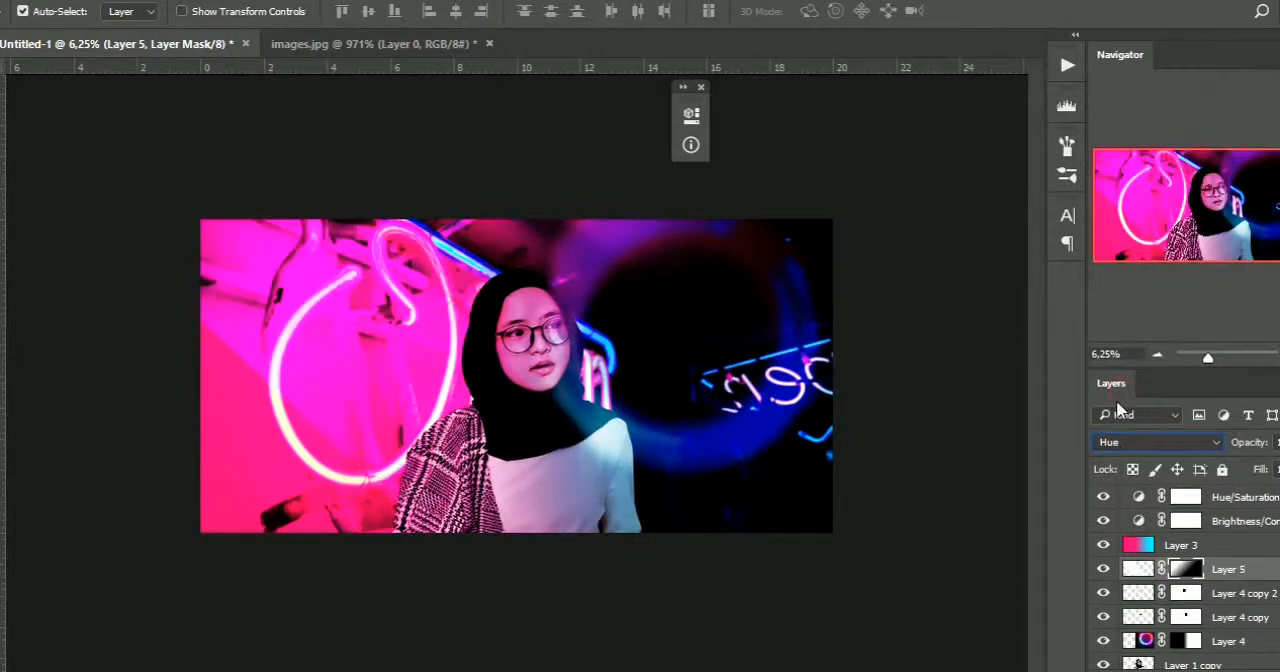
click(1122, 445)
click(1138, 241)
key(Up)
key(Up)
key(Up)
key(Up)
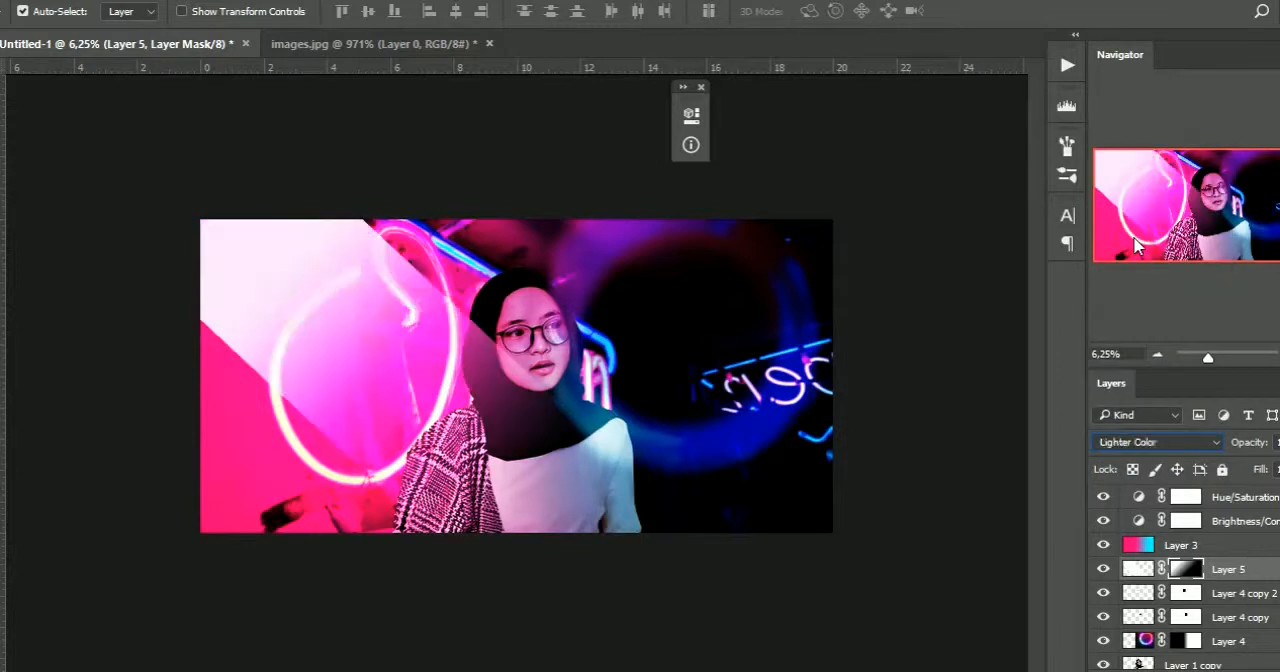
key(Up)
key(Up)
key(Up)
key(Up)
key(Up)
key(Up)
key(Up)
key(Down)
key(Down)
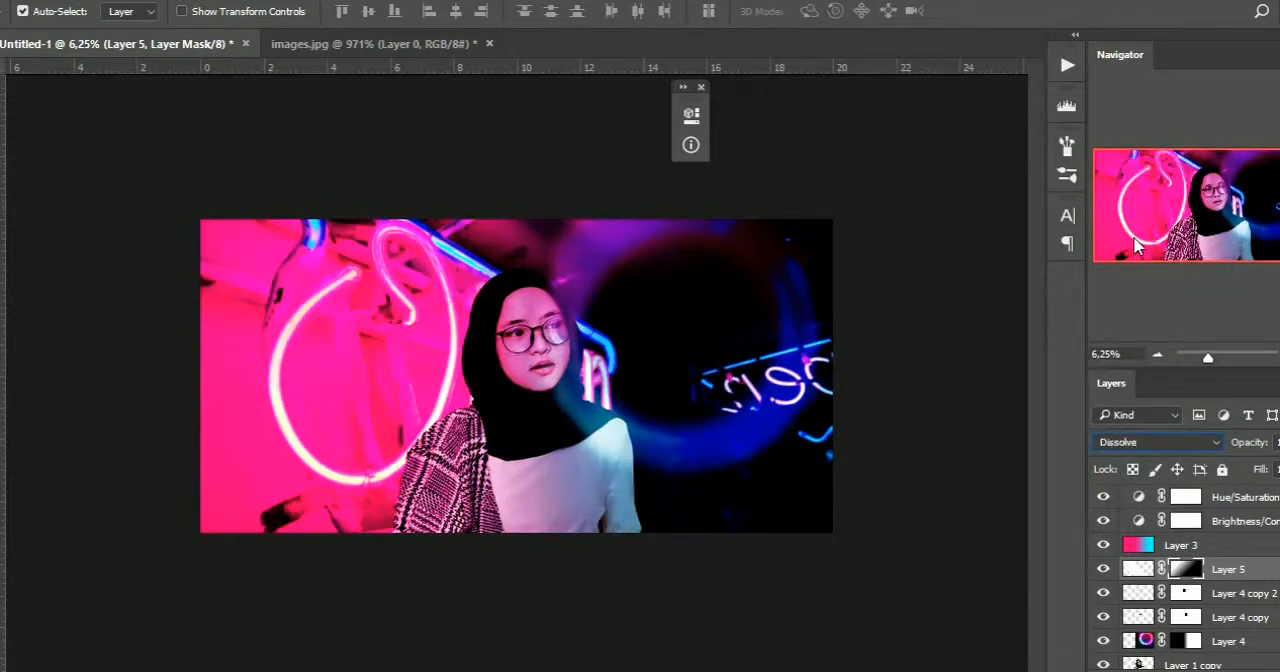
key(Down)
key(Down)
key(Down)
key(Down)
key(Down)
key(Down)
key(Down)
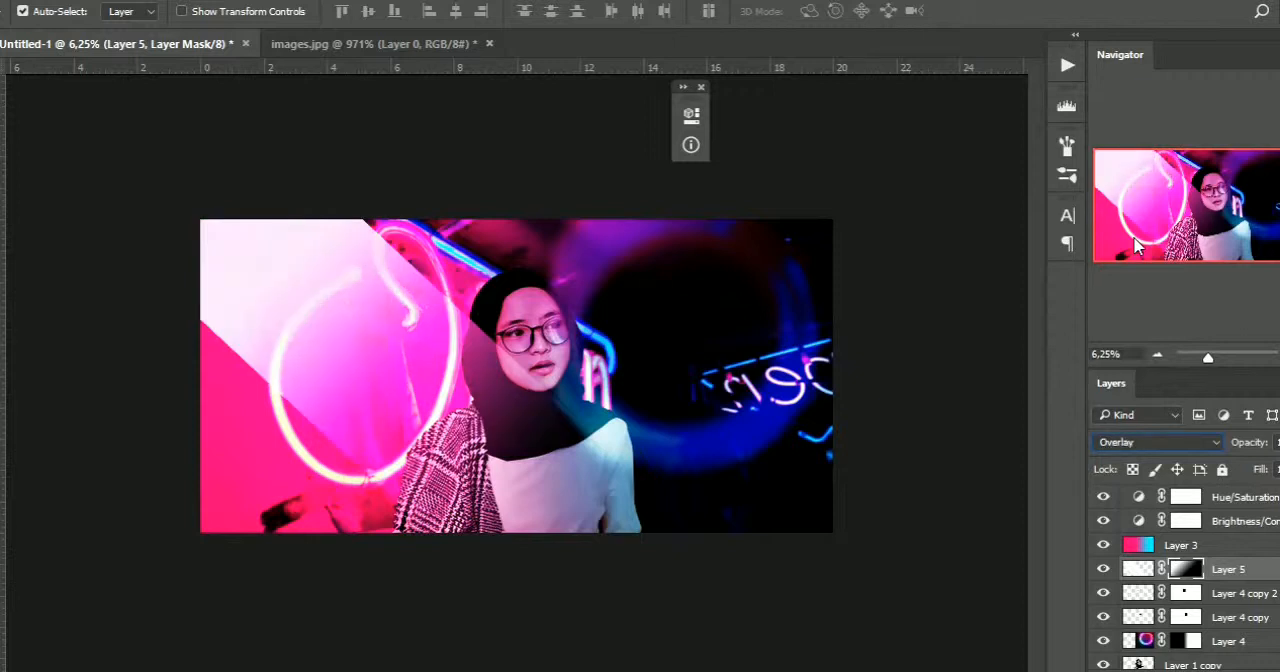
key(Up)
key(Down)
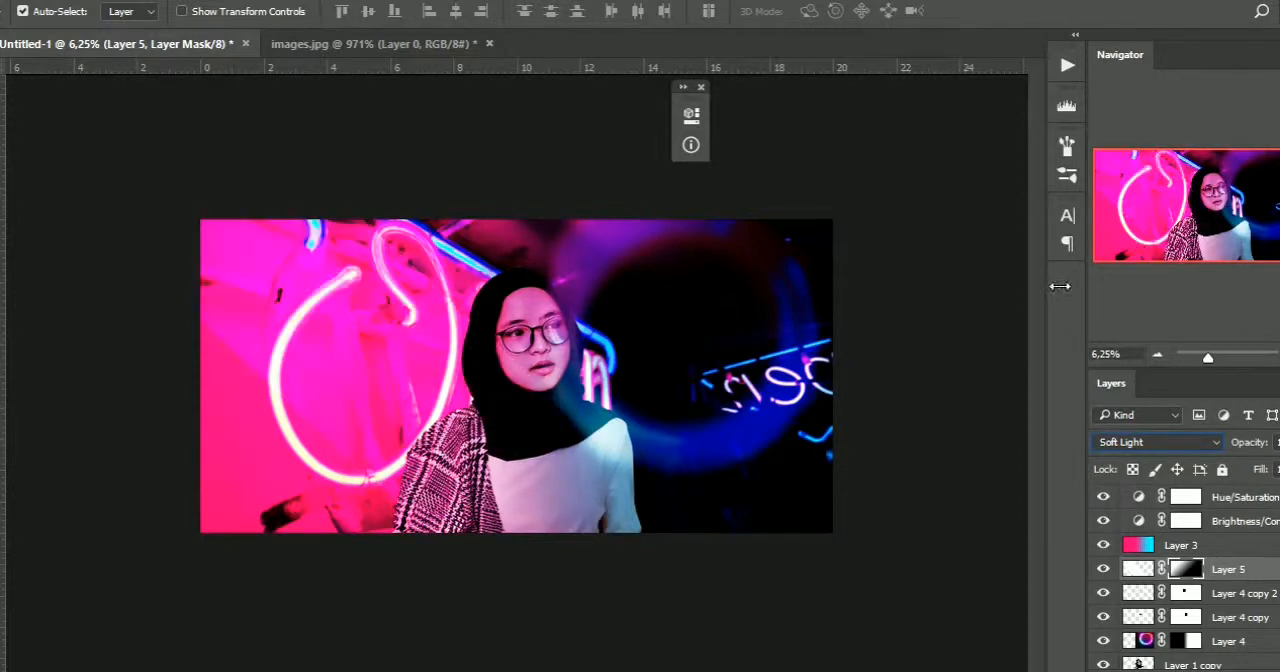
Slightly adjust the diagonal strip on Layer 5 with Free Transform, working on the layer's image rather than its mask
click(1137, 569)
key(ctrl+t)
mouse_move(710, 388)
mouse_down()
mouse_move(935, 385)
mouse_move(660, 406)
mouse_move(690, 400)
mouse_up()
key(Return)
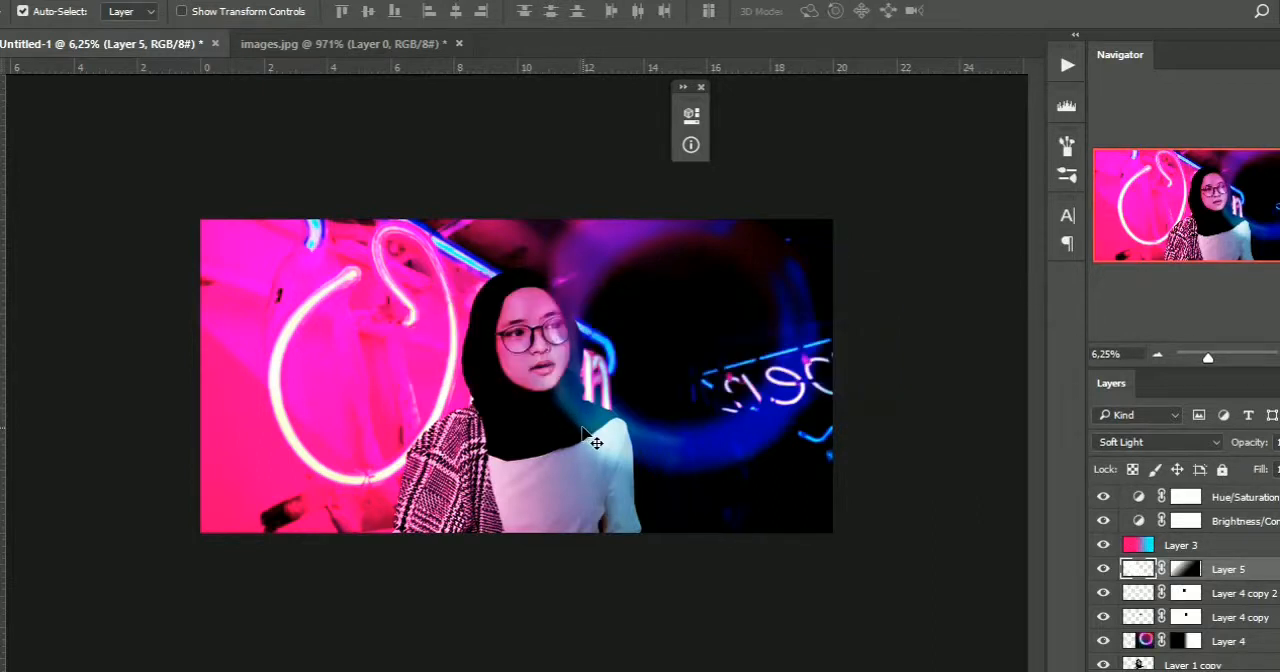
Add a Color Lookup adjustment layer above Hue/Saturation and apply the Fuji ETERNA 250D Kodak 2395 3DLUT
key(ctrl+0)
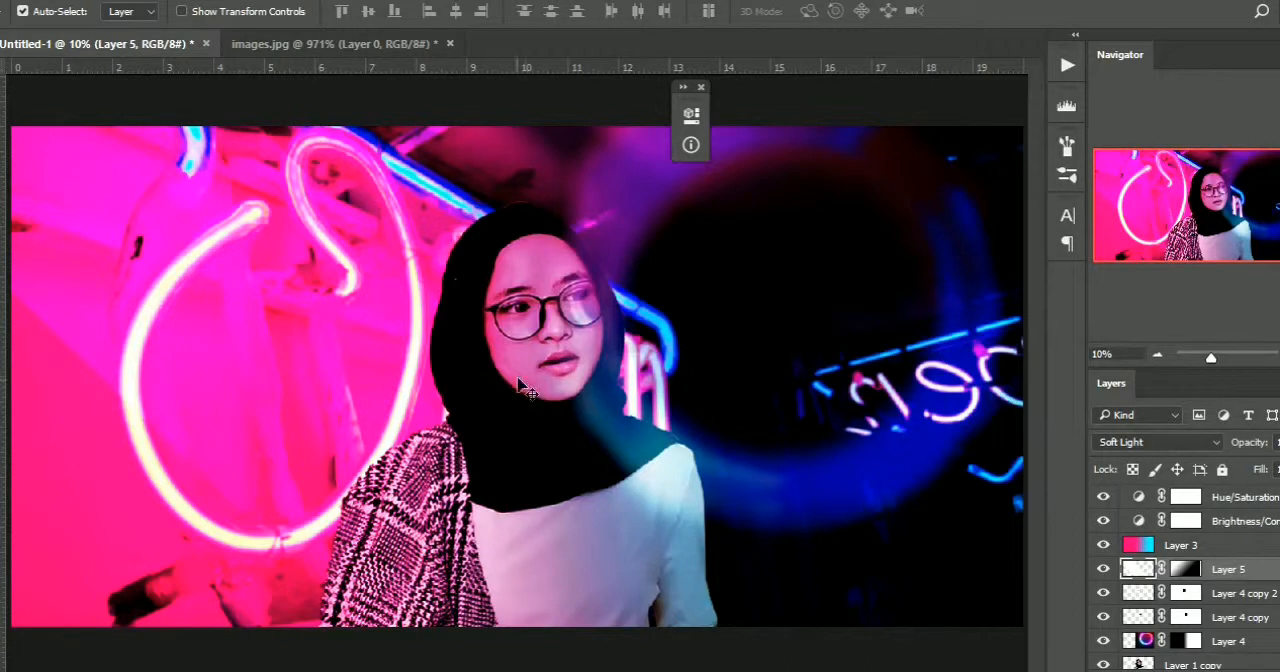
click(1268, 498)
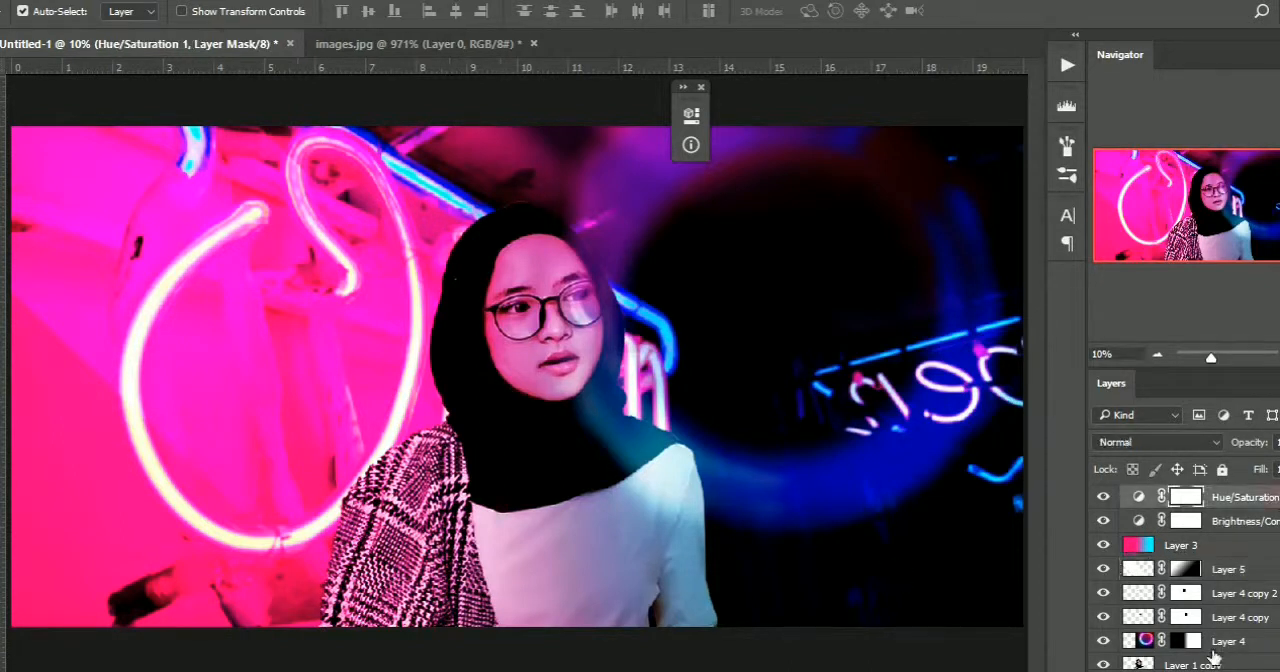
click(1215, 670)
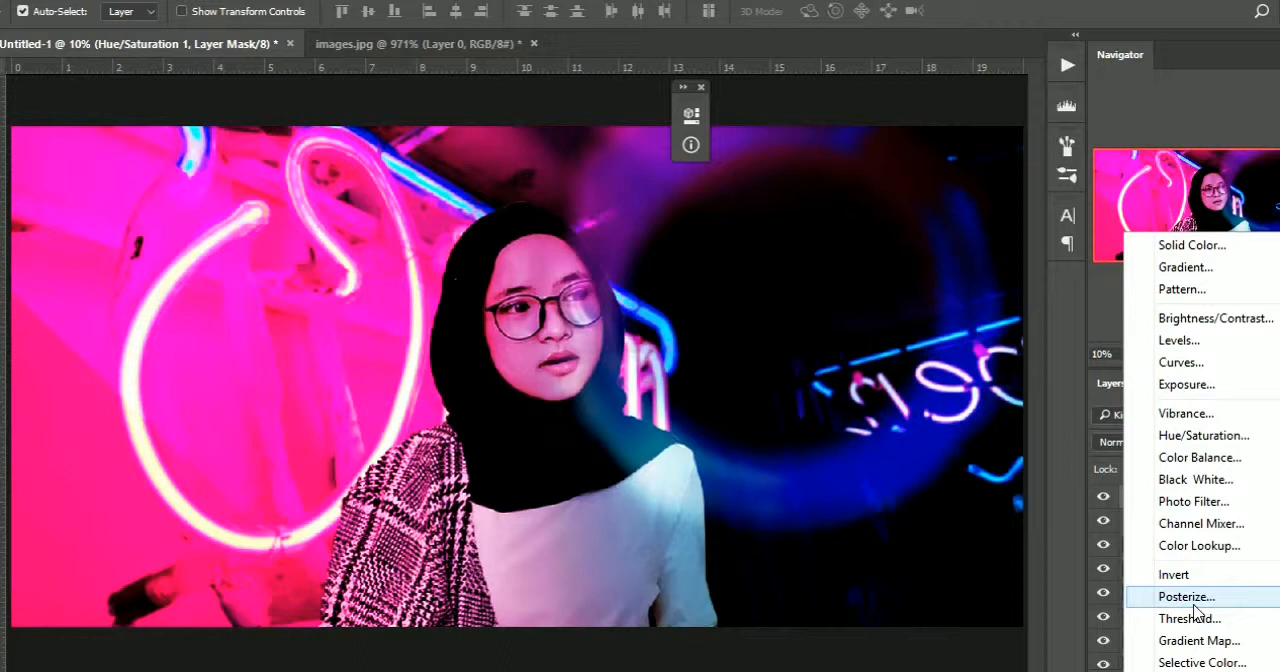
click(1199, 545)
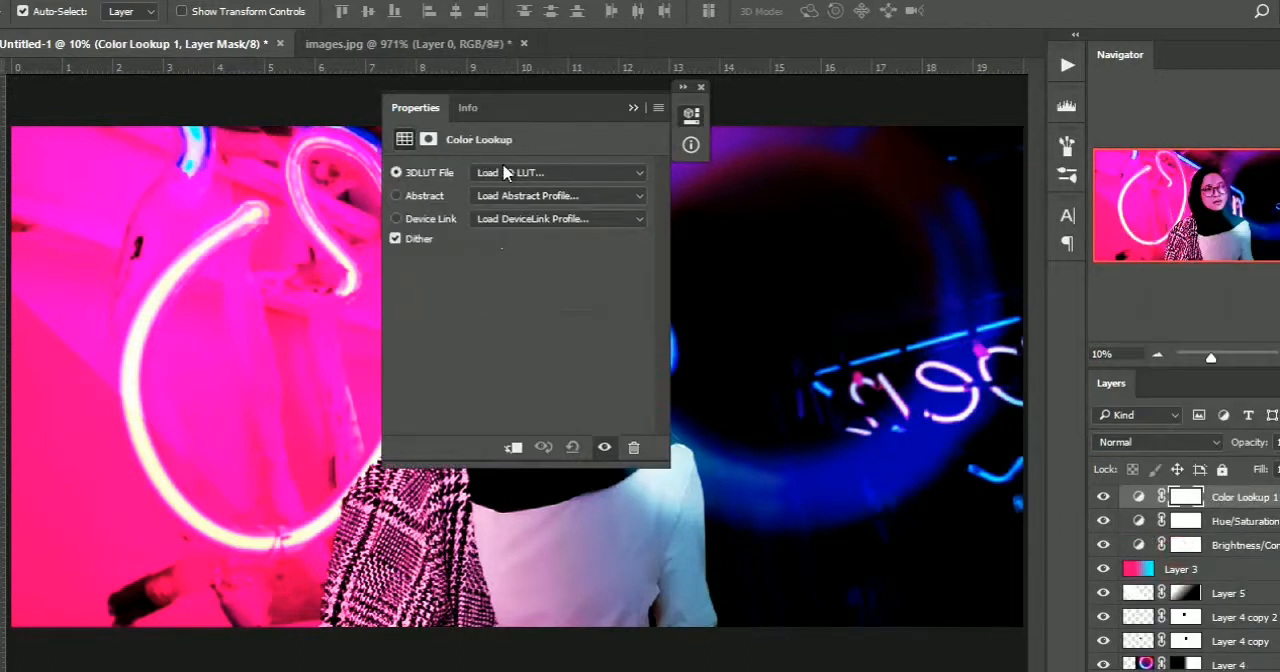
click(558, 173)
click(506, 459)
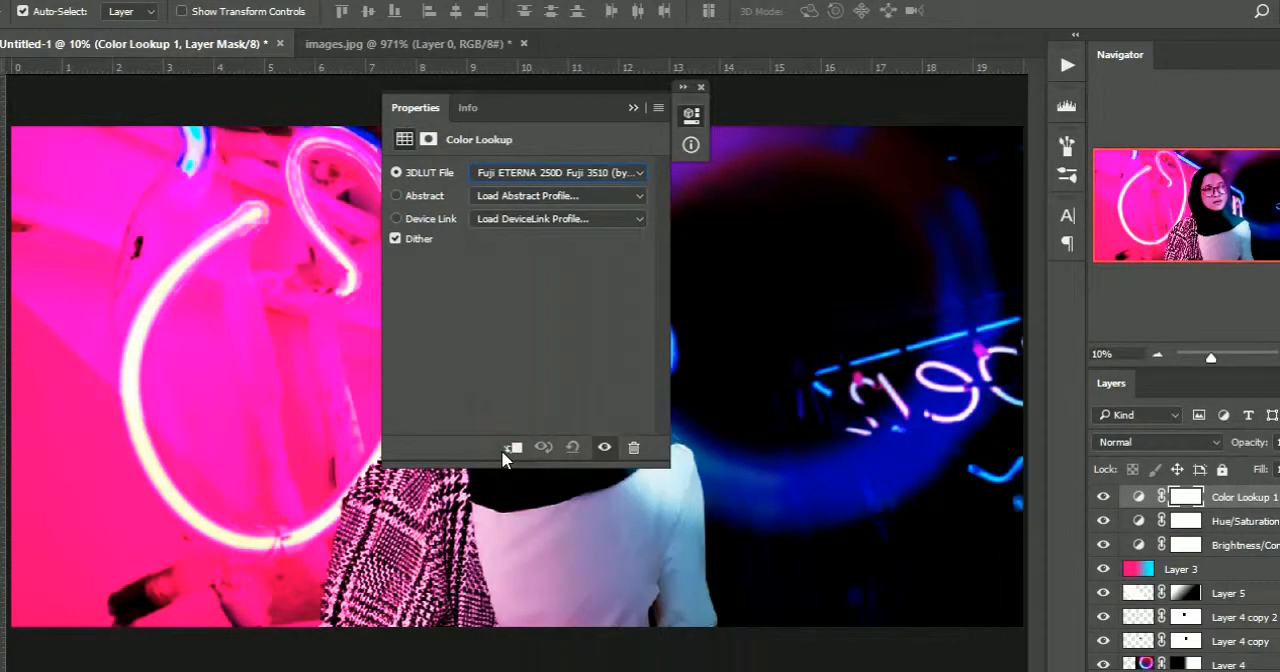
key(Down)
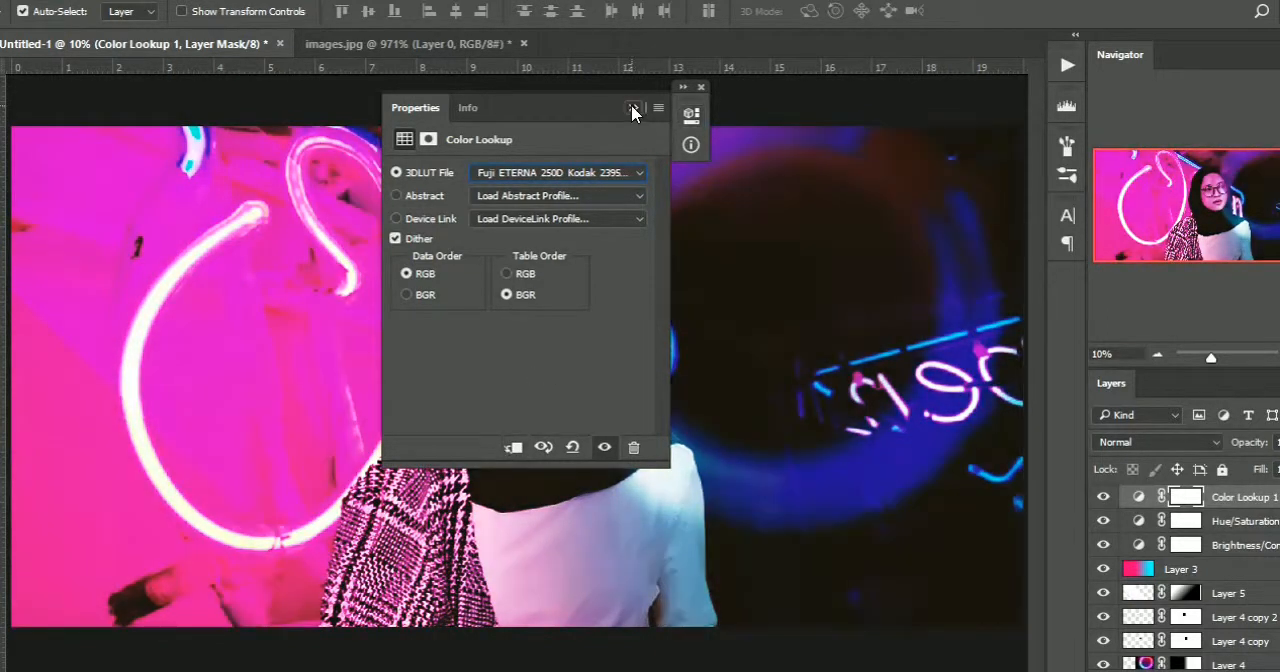
click(690, 114)
click(703, 87)
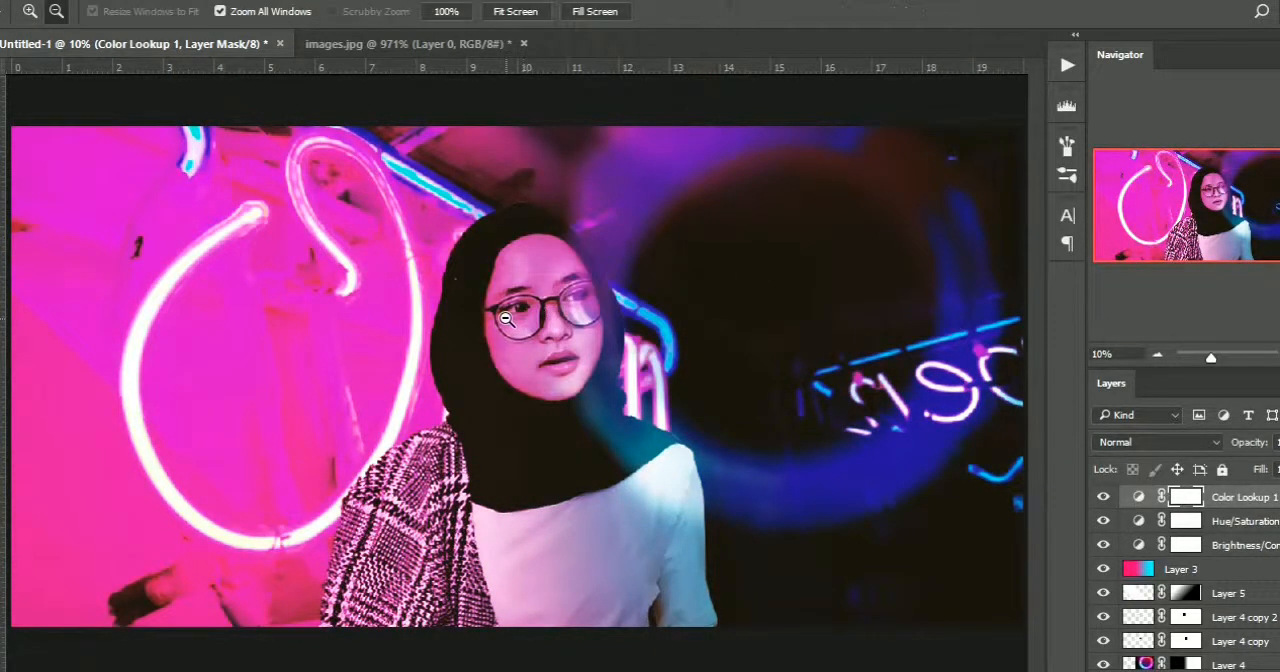
ctrl+alt+click(508, 319)
ctrl+alt+click(508, 319)
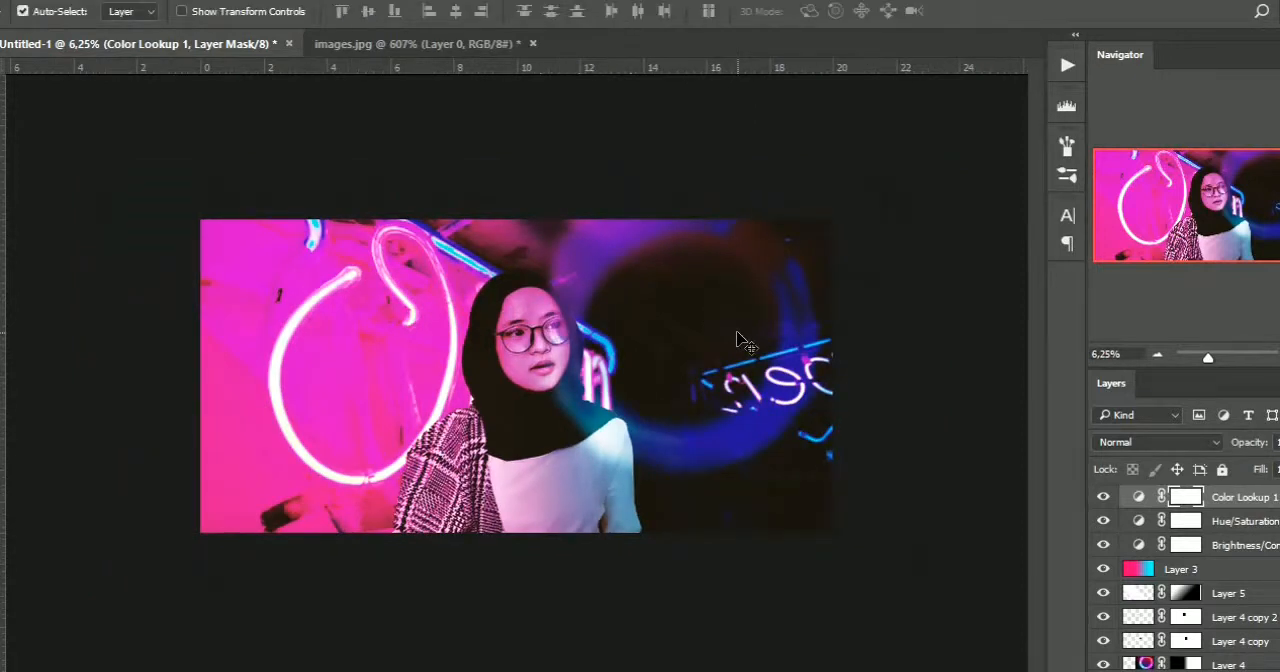